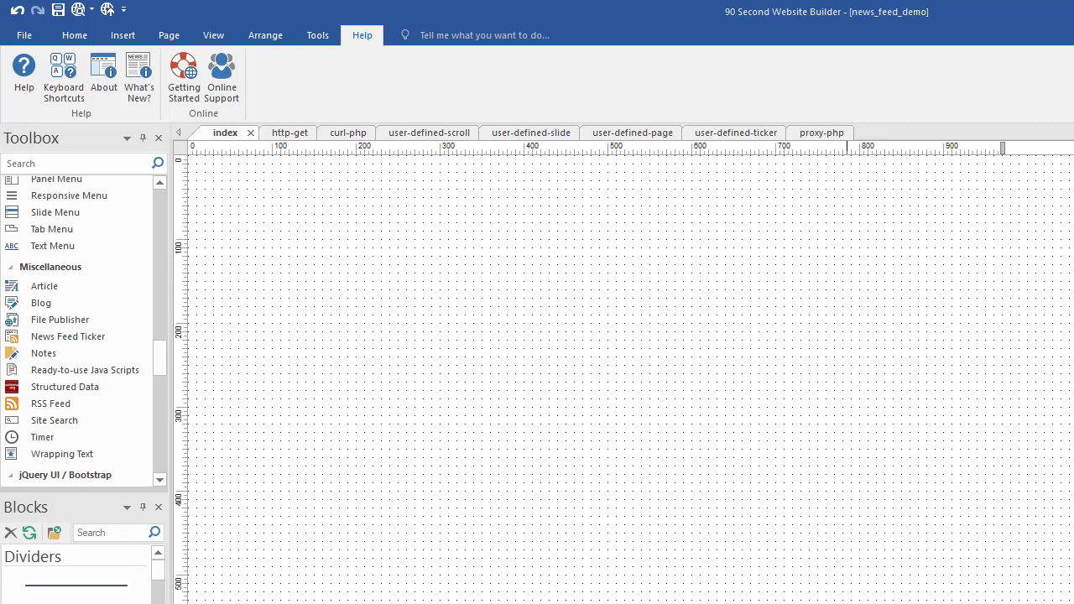
Place a News Feed Ticker box of about 260×220 near the top left of the index page
{"action": "left_click", "coordinate": [72, 340]}
{"action": "left_click_drag", "start_coordinate": [307, 298], "coordinate": [479, 417]}
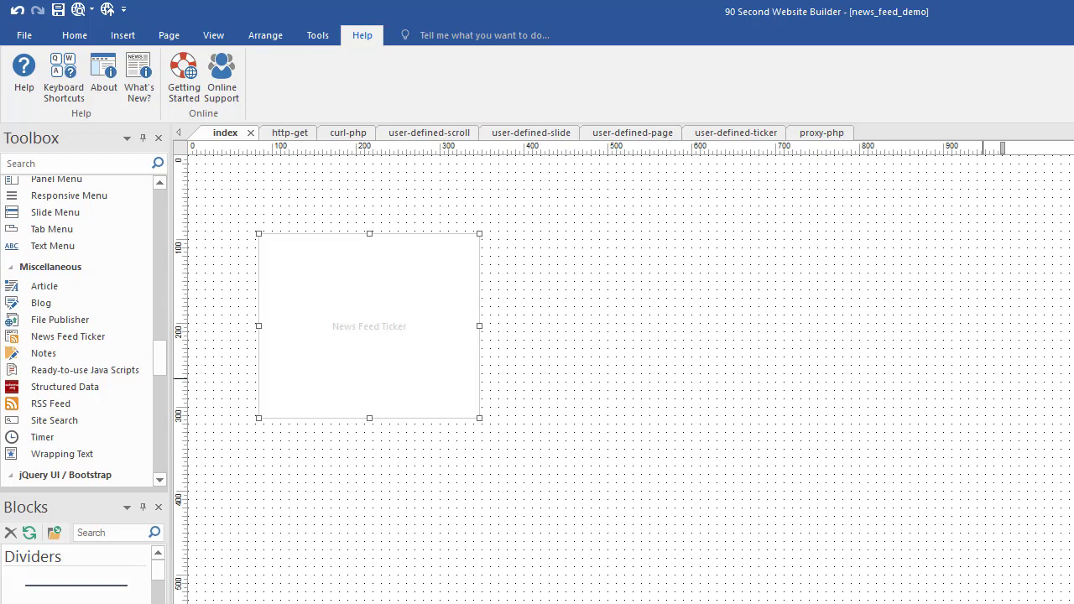
In Chrome, view the builder blog's /blog/feed/ RSS XML, then the NASA RSS Feeds page
{"action": "key", "text": "Escape"}
{"action": "key", "text": "alt+Tab"}
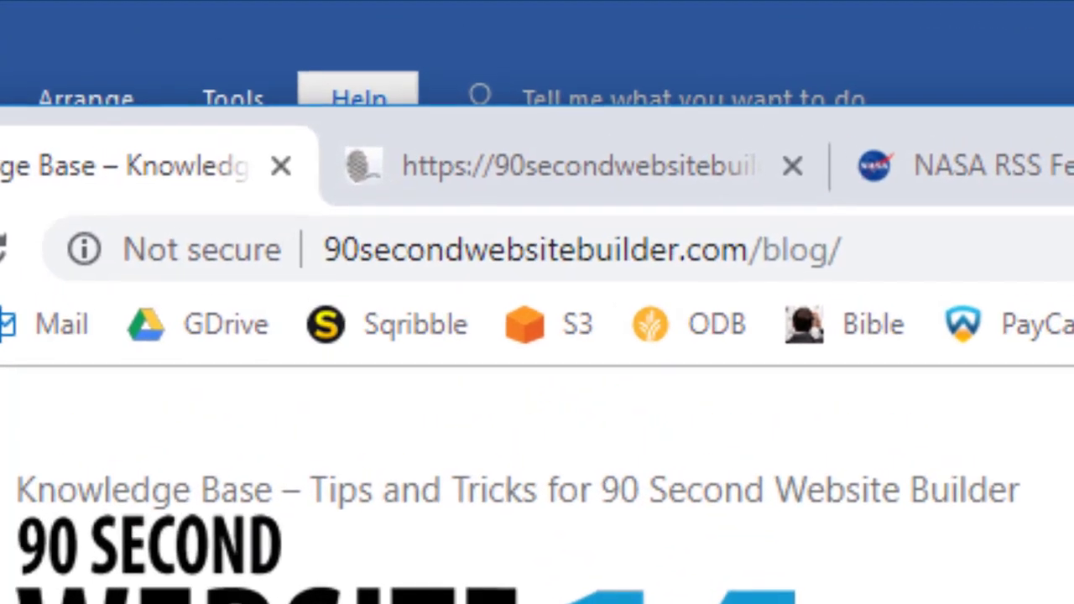
{"action": "left_click", "coordinate": [544, 180]}
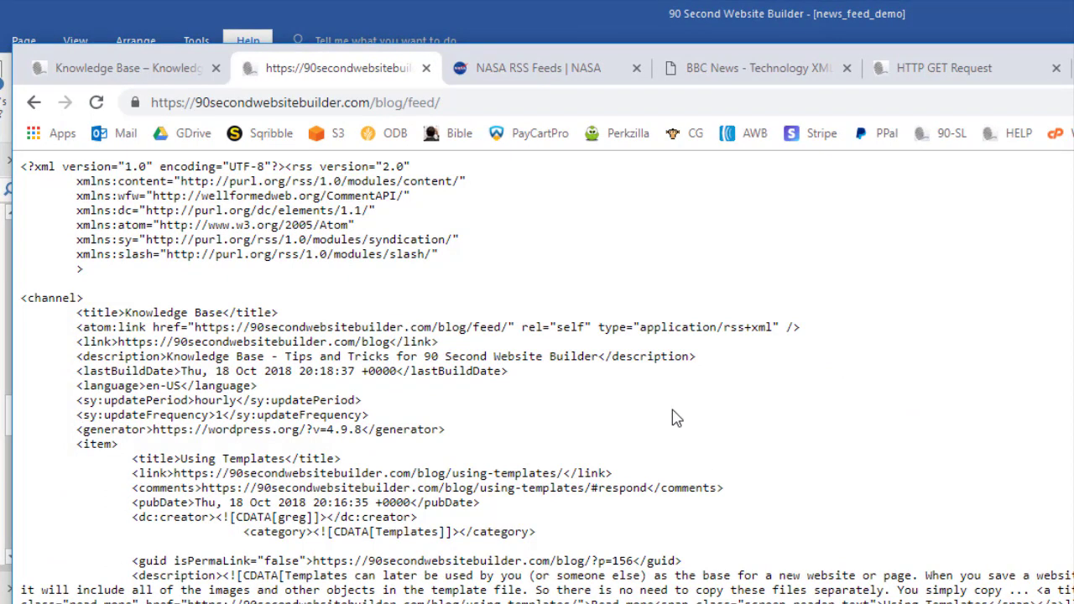
{"action": "left_click", "coordinate": [529, 68]}
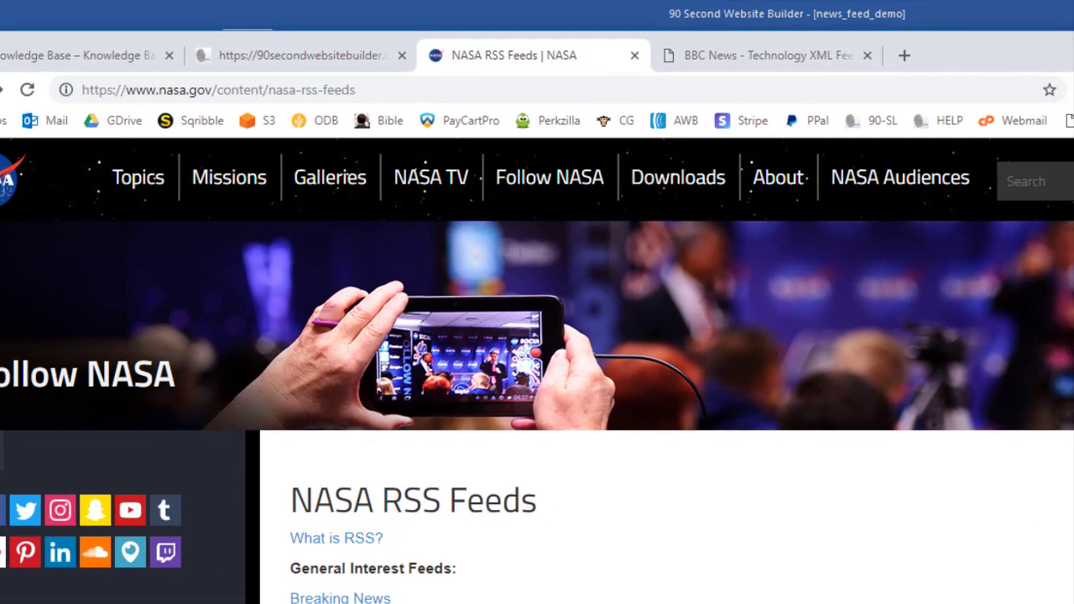
View NASA's Space Station News RSS feed, then BBC's Technology feed, before returning to the builder
{"action": "scroll", "coordinate": [617, 570], "scroll_direction": "down", "scroll_amount": 1}
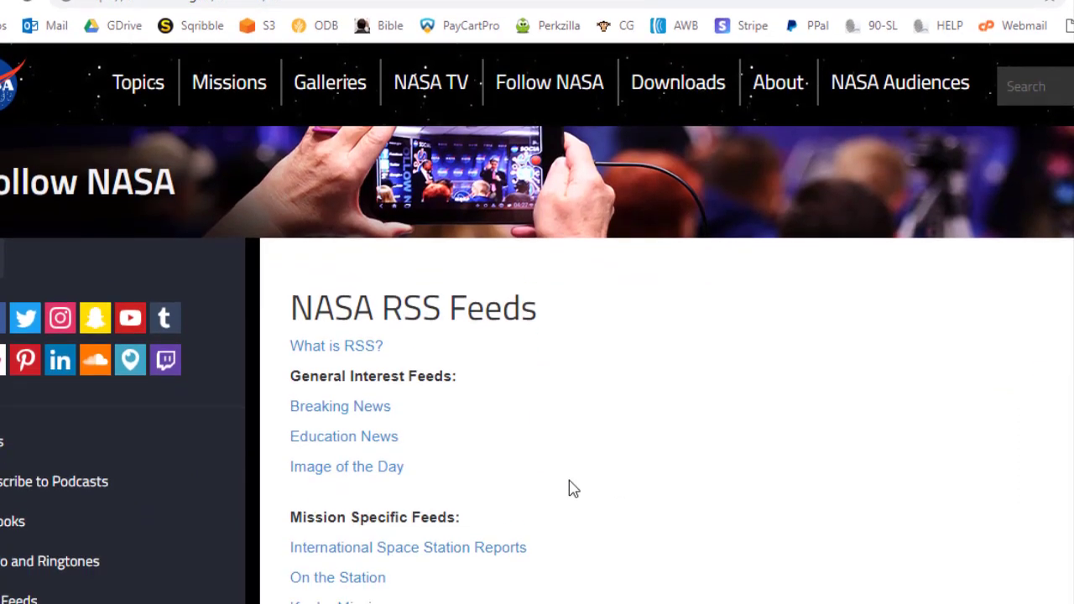
{"action": "scroll", "coordinate": [575, 571], "scroll_direction": "down", "scroll_amount": 2}
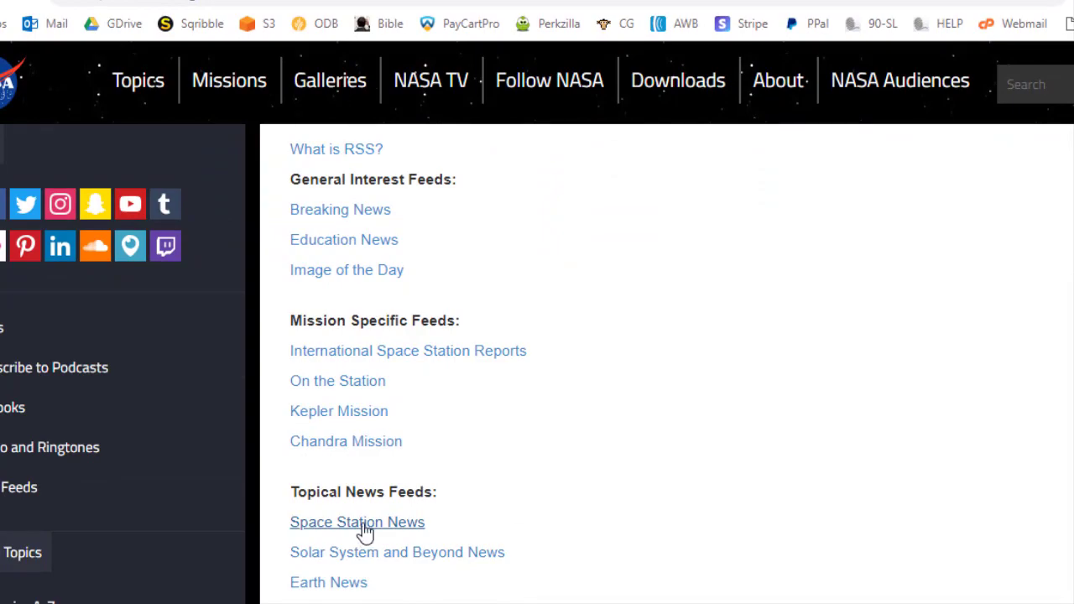
{"action": "left_click", "coordinate": [366, 532]}
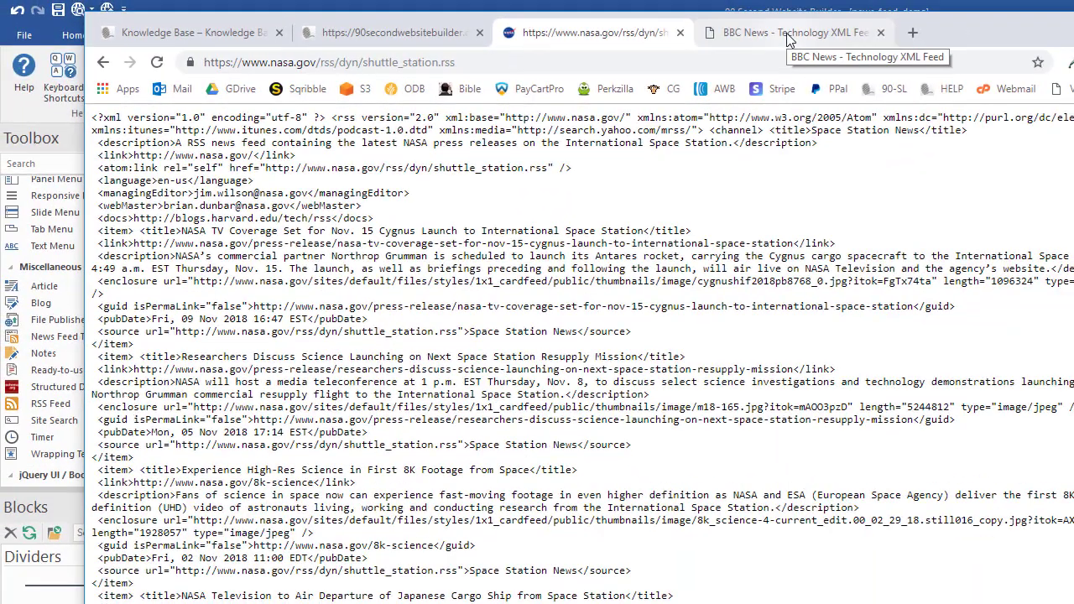
{"action": "left_click", "coordinate": [787, 35]}
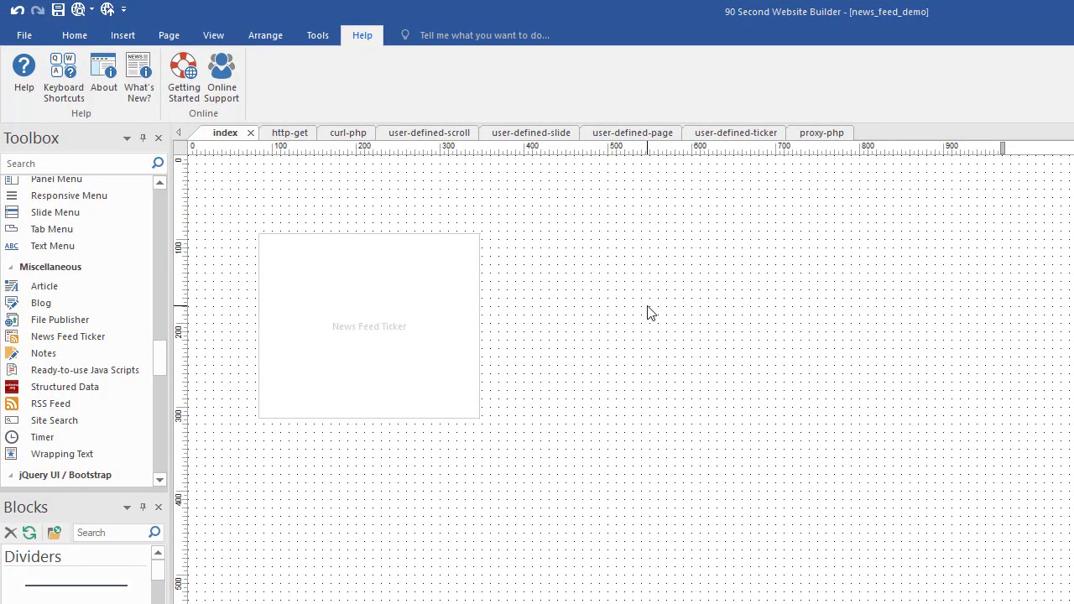
Open the ticker's properties and list data sources: User Defined, RSS Feed, Twitter, Flickr, Facebook
{"action": "double_click", "coordinate": [415, 293]}
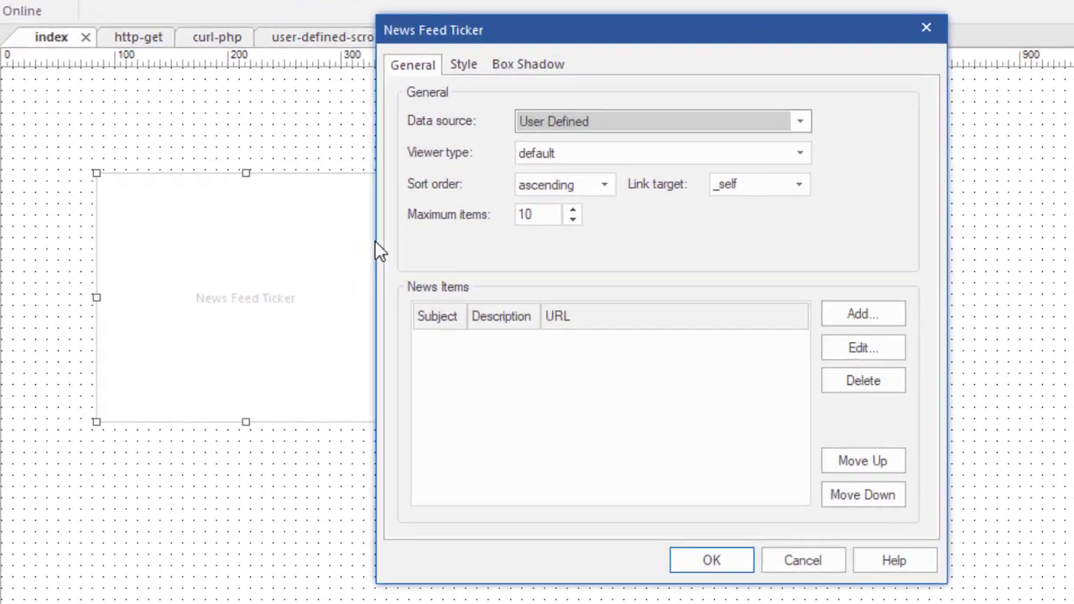
{"action": "left_click", "coordinate": [595, 117]}
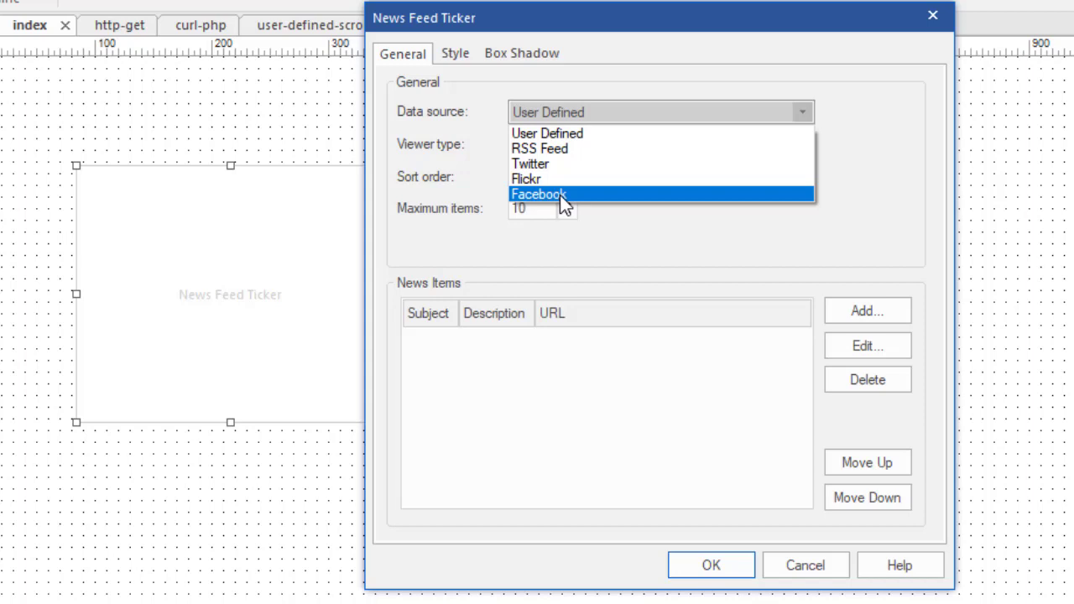
Set the data source to Facebook, then to Twitter, and browse the source options again
{"action": "left_click", "coordinate": [564, 201]}
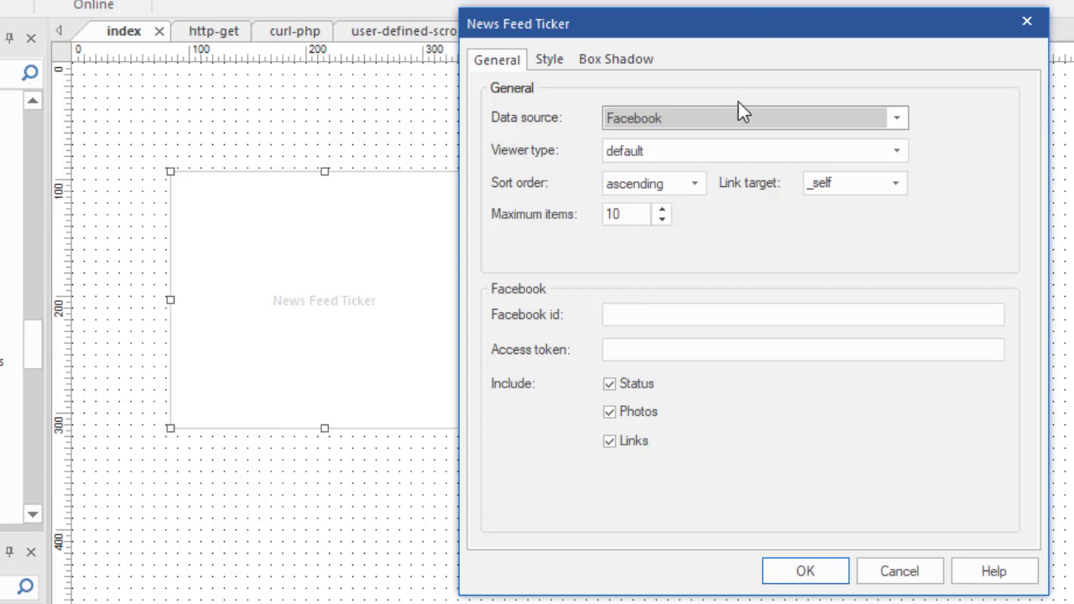
{"action": "left_click", "coordinate": [683, 116]}
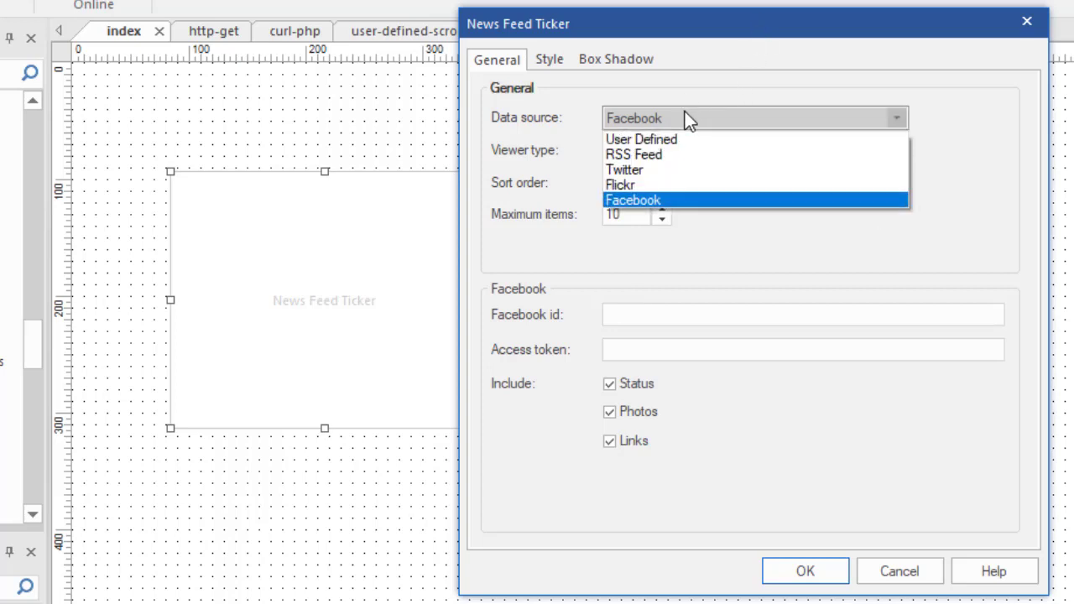
{"action": "left_click", "coordinate": [665, 168]}
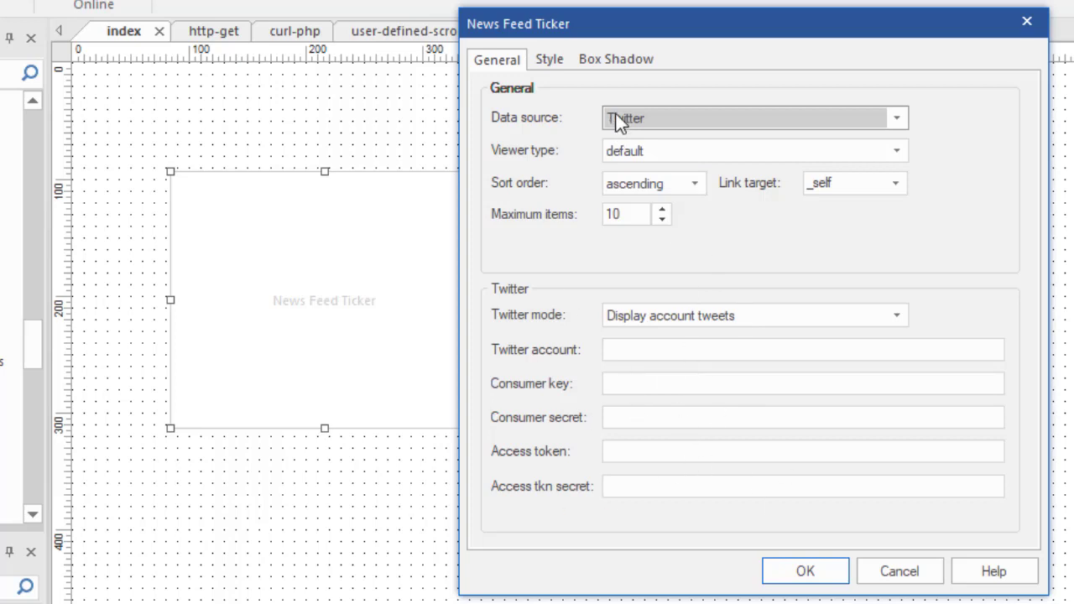
{"action": "left_click", "coordinate": [660, 117]}
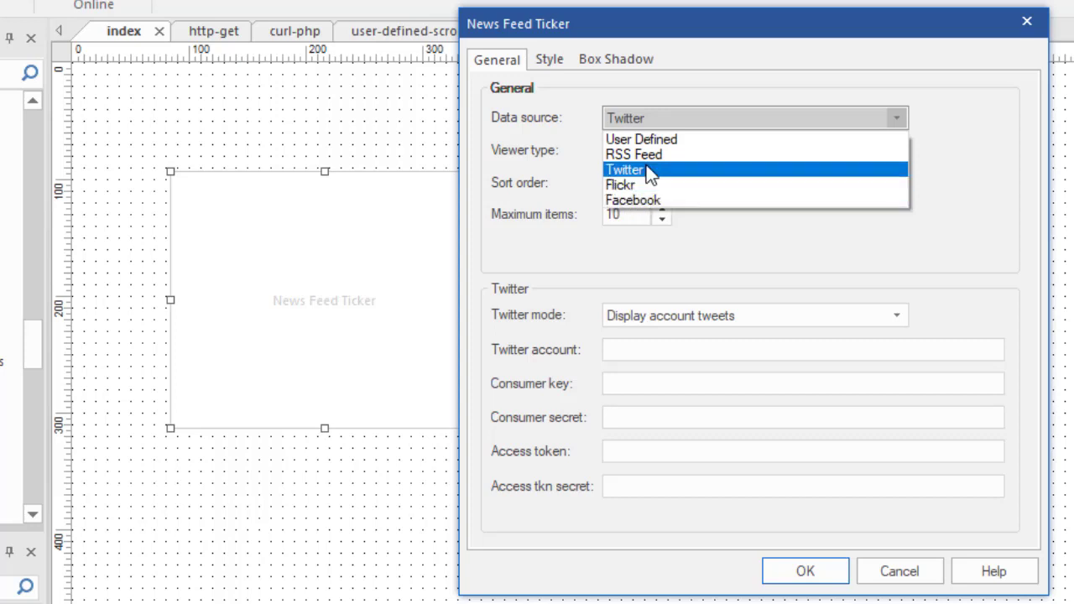
{"action": "key", "text": "Up"}
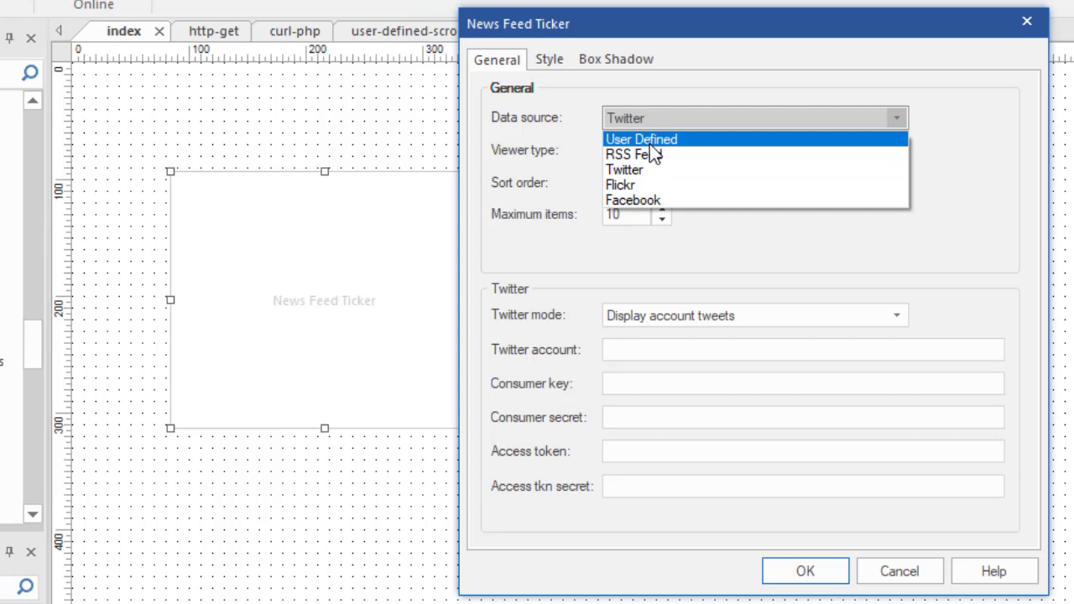
Choose RSS Feed, review Data retrieval options keeping HTTP GET, then cancel the dialog
{"action": "left_click", "coordinate": [648, 154]}
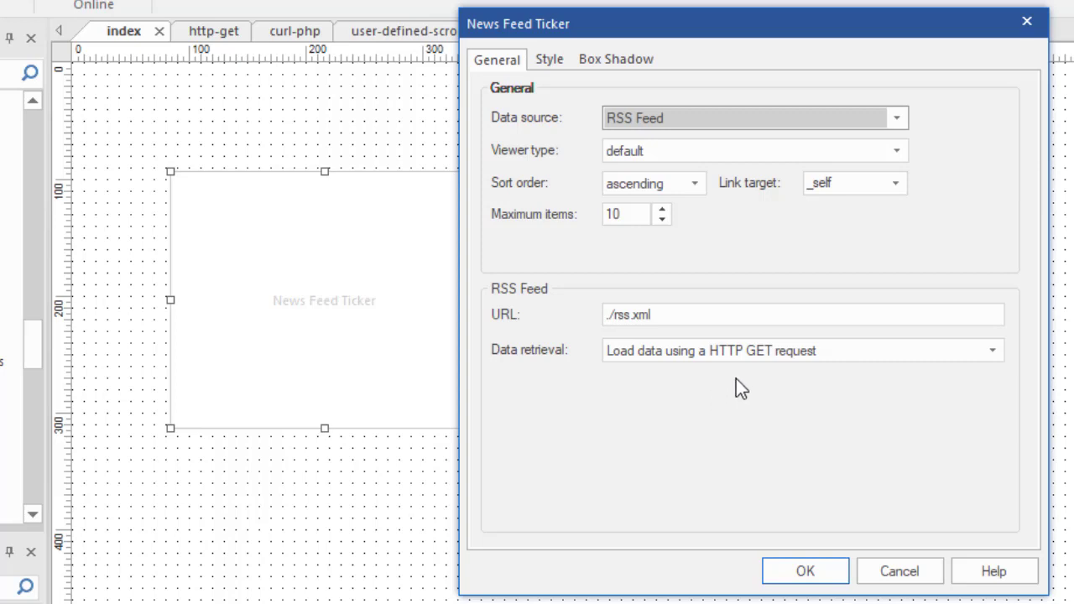
{"action": "left_click", "coordinate": [809, 357]}
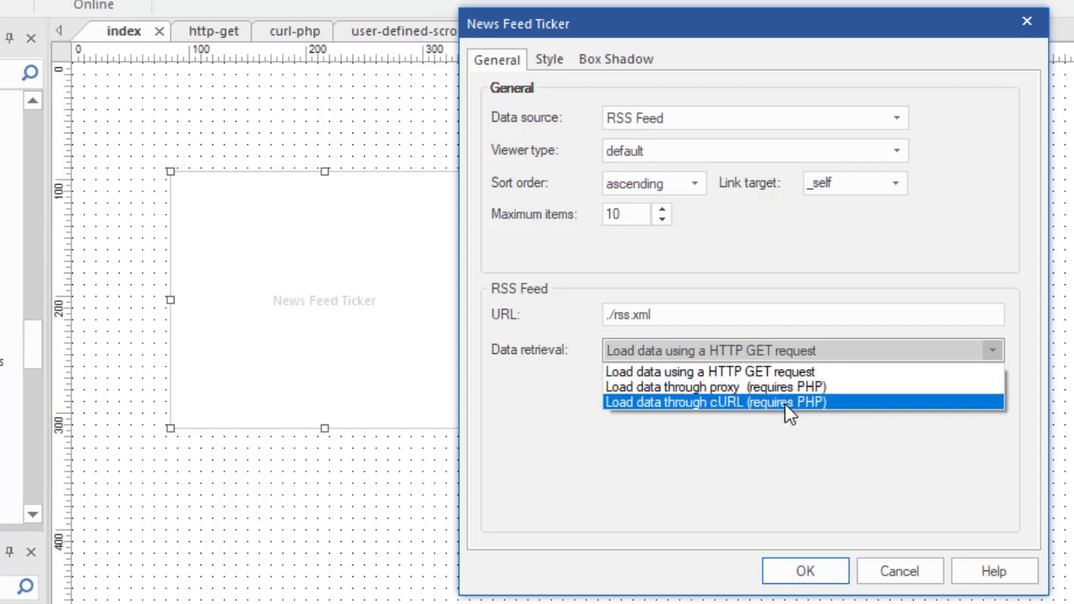
{"action": "left_click", "coordinate": [764, 454]}
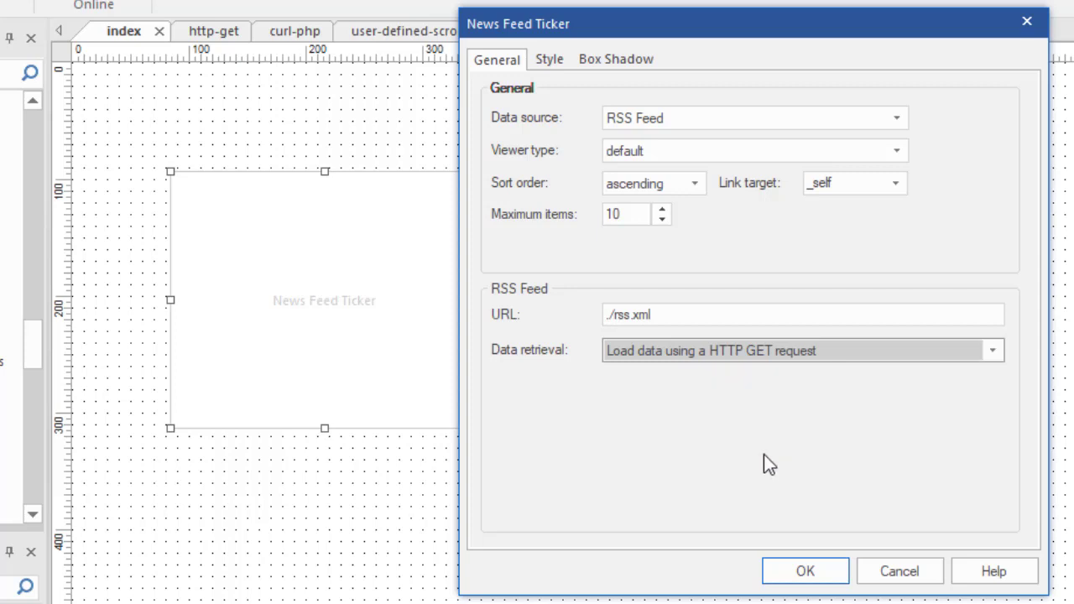
{"action": "left_click", "coordinate": [868, 579]}
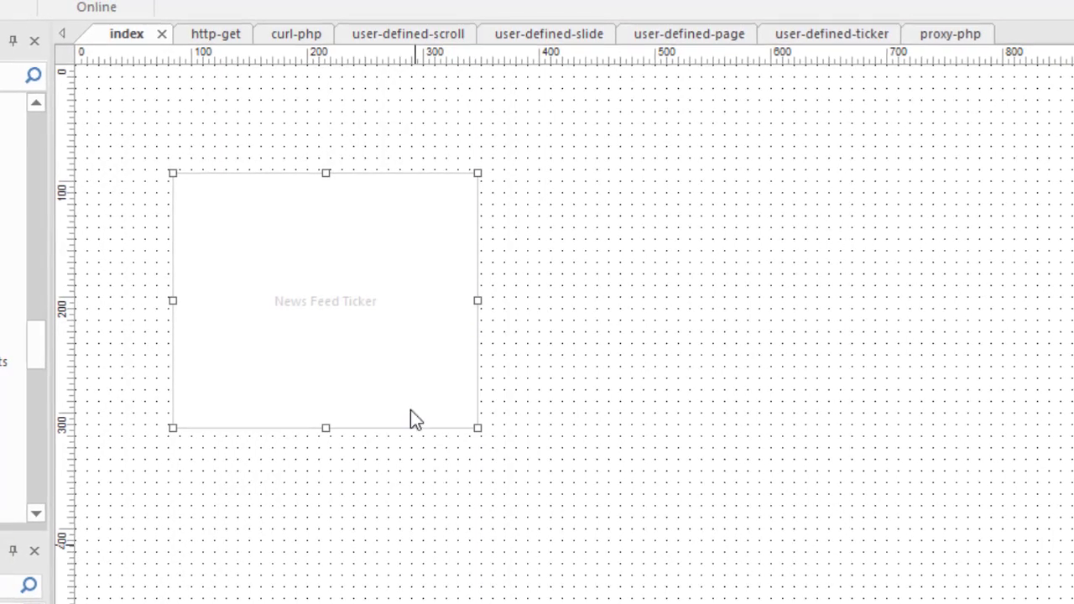
Switch to the http-get page with its 'News Feed - RSS' ticker
{"action": "left_click", "coordinate": [225, 38]}
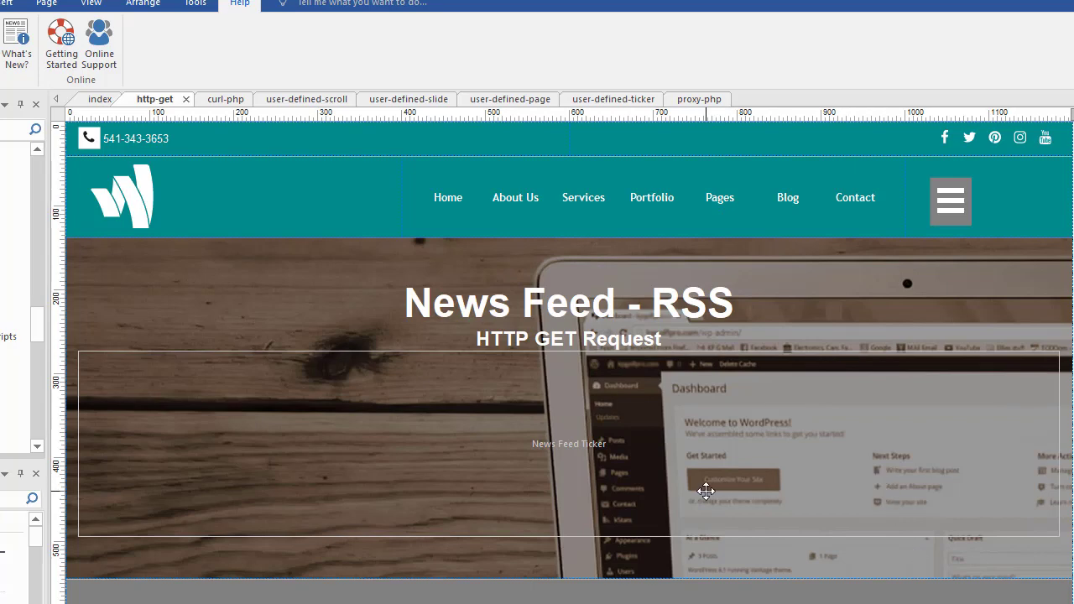
{"action": "double_click", "coordinate": [713, 445]}
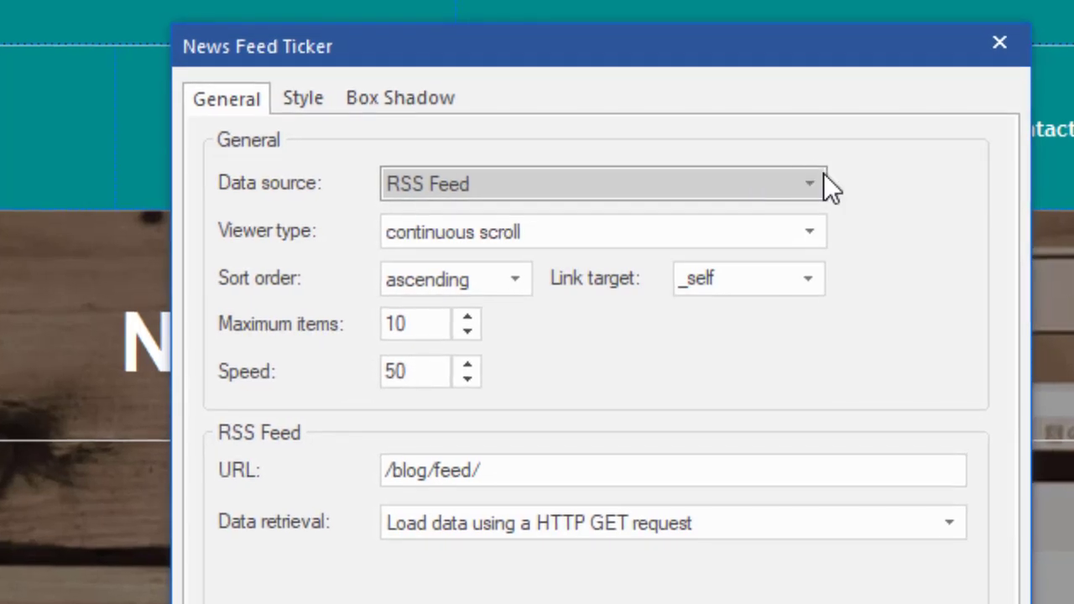
{"action": "left_click", "coordinate": [822, 176]}
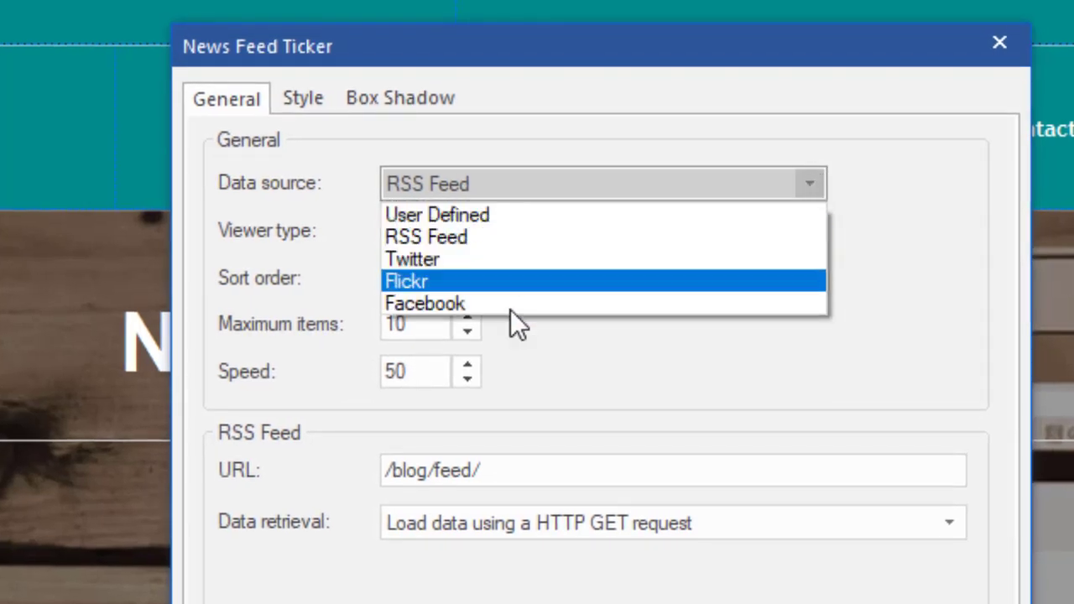
{"action": "left_click", "coordinate": [492, 236]}
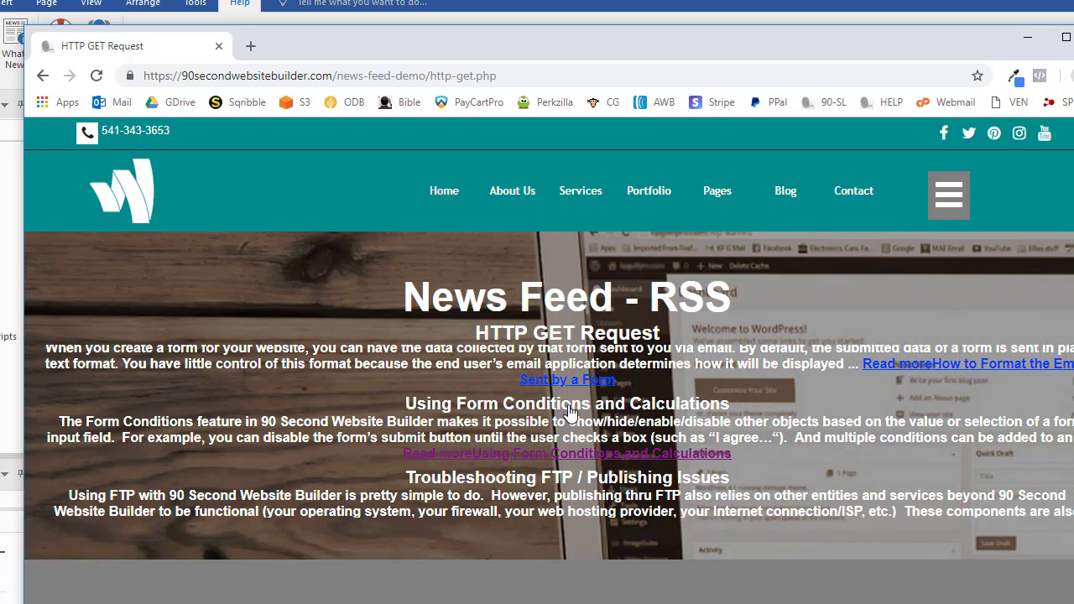
Follow a Read more link from the preview's feed to a blog post, then go back
{"action": "left_click", "coordinate": [570, 411]}
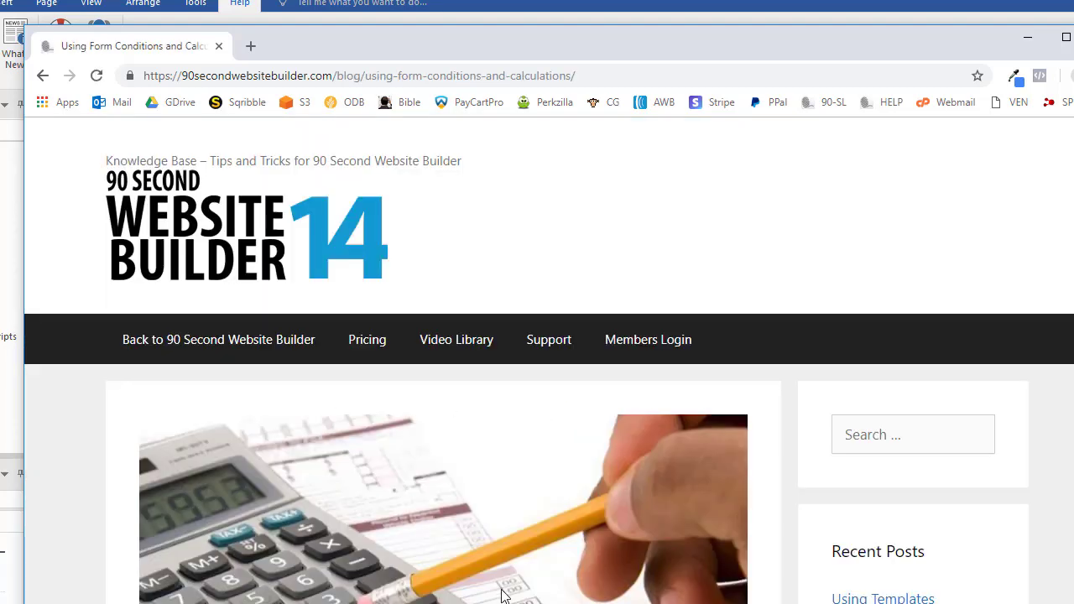
{"action": "scroll", "coordinate": [501, 594], "scroll_direction": "down", "scroll_amount": 5}
{"action": "scroll", "coordinate": [515, 582], "scroll_direction": "up", "scroll_amount": 5}
{"action": "left_click", "coordinate": [42, 76]}
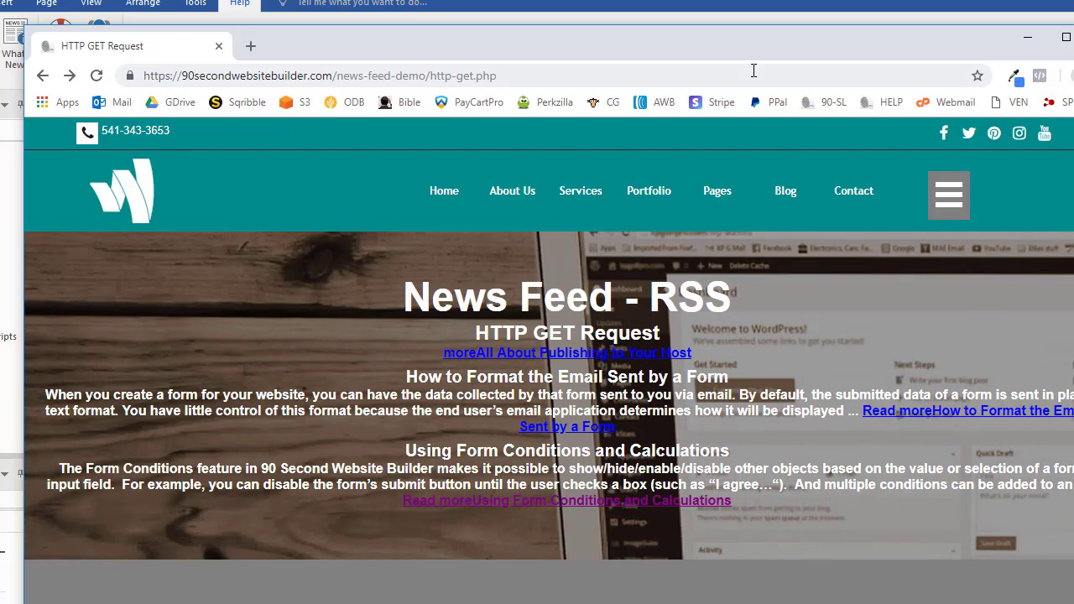
Close the Chrome preview, then review the http-get ticker's settings and cancel unchanged
{"action": "key", "text": "ctrl+w"}
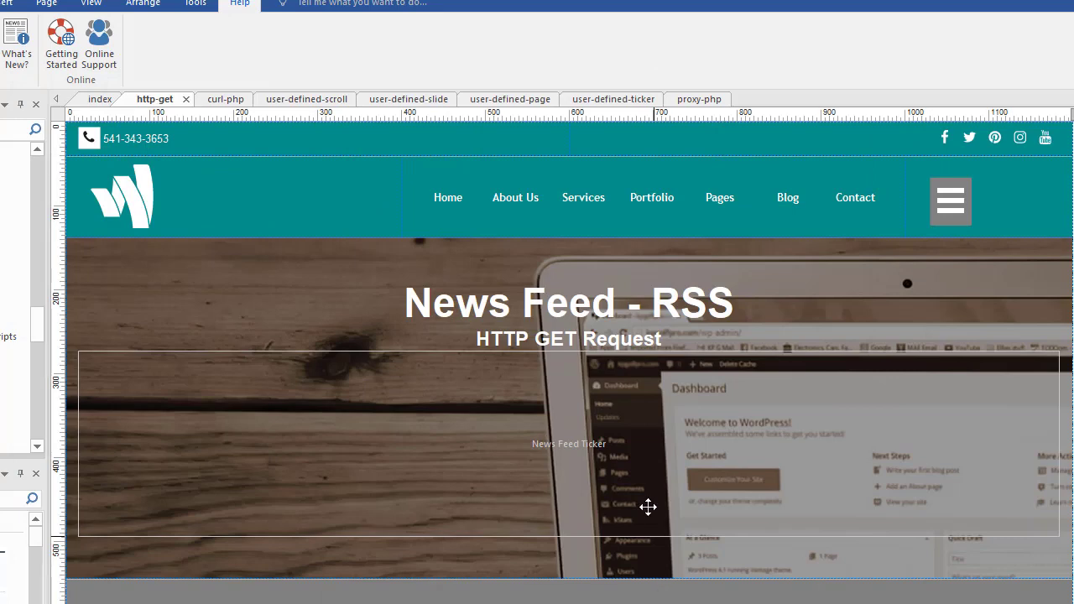
{"action": "double_click", "coordinate": [631, 466]}
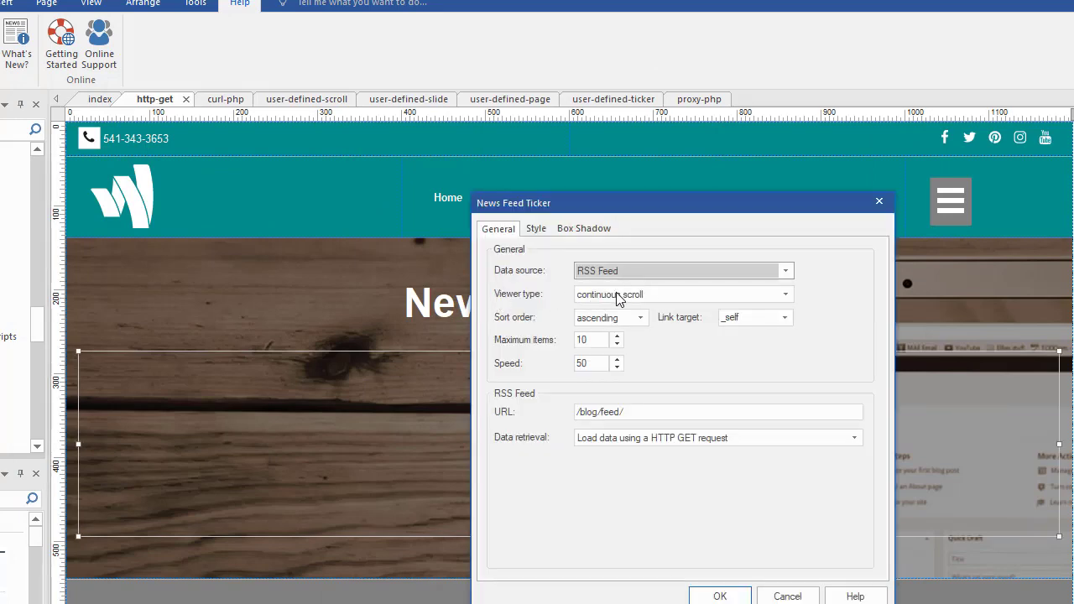
{"action": "left_click", "coordinate": [787, 595]}
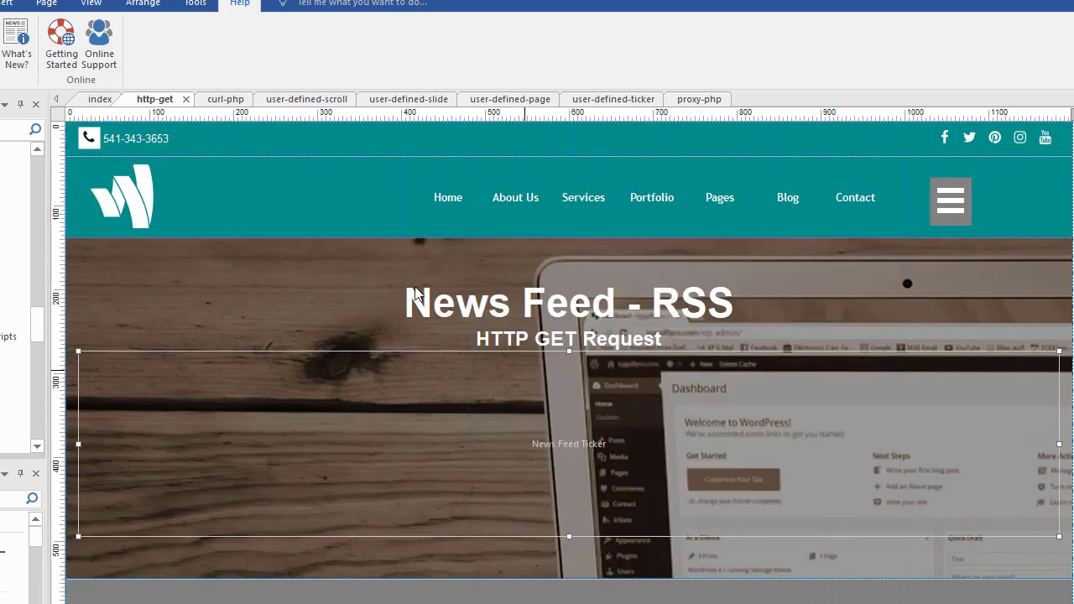
Open the proxy-php page's ticker settings to review its BBC technology feed URL and proxy retrieval
{"action": "left_click", "coordinate": [689, 106]}
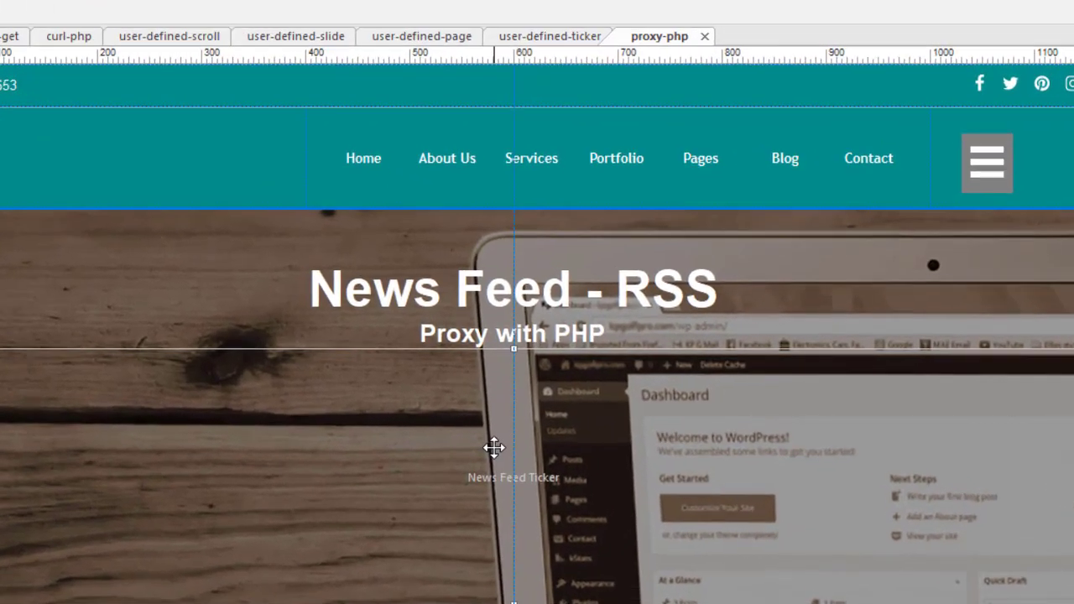
{"action": "double_click", "coordinate": [532, 439]}
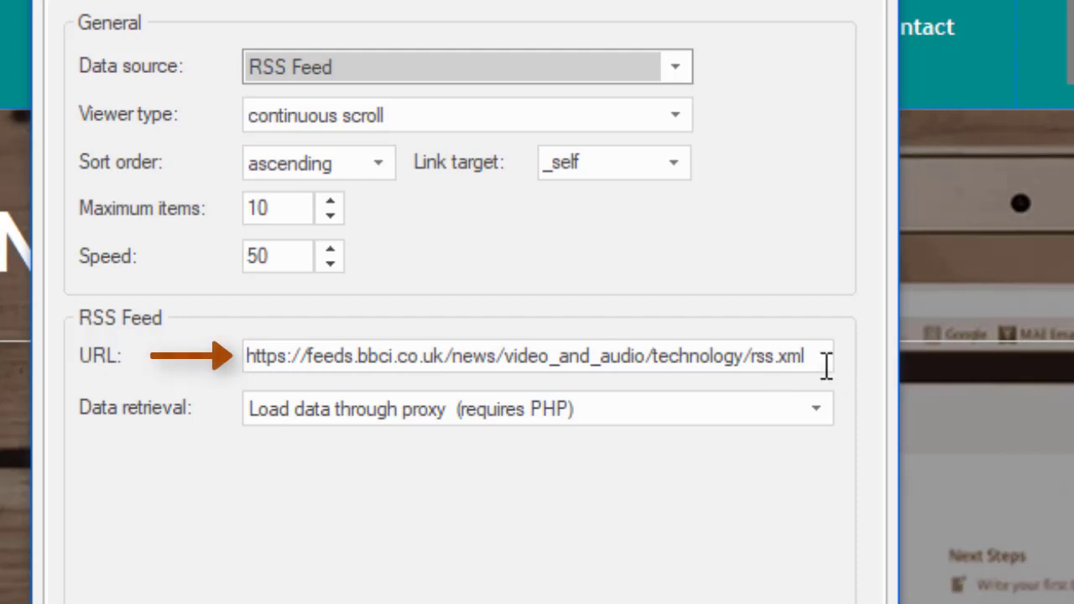
{"action": "key", "text": "Tab"}
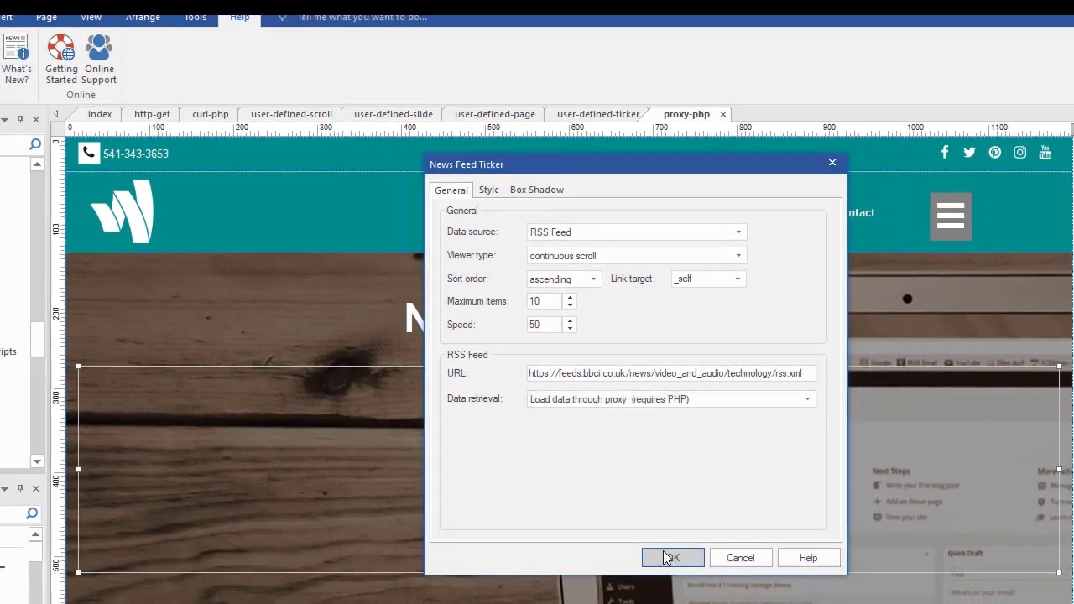
Confirm the ticker settings, browse a BBC headline in the Chrome preview, then move the browser aside
{"action": "left_click", "coordinate": [661, 572]}
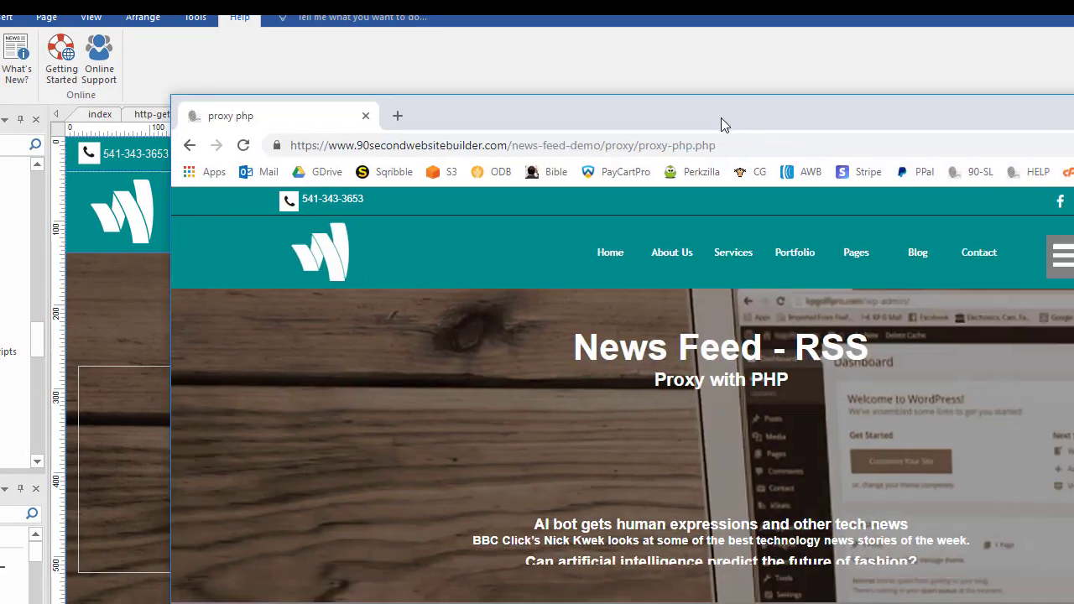
{"action": "left_click_drag", "start_coordinate": [721, 117], "coordinate": [585, 54]}
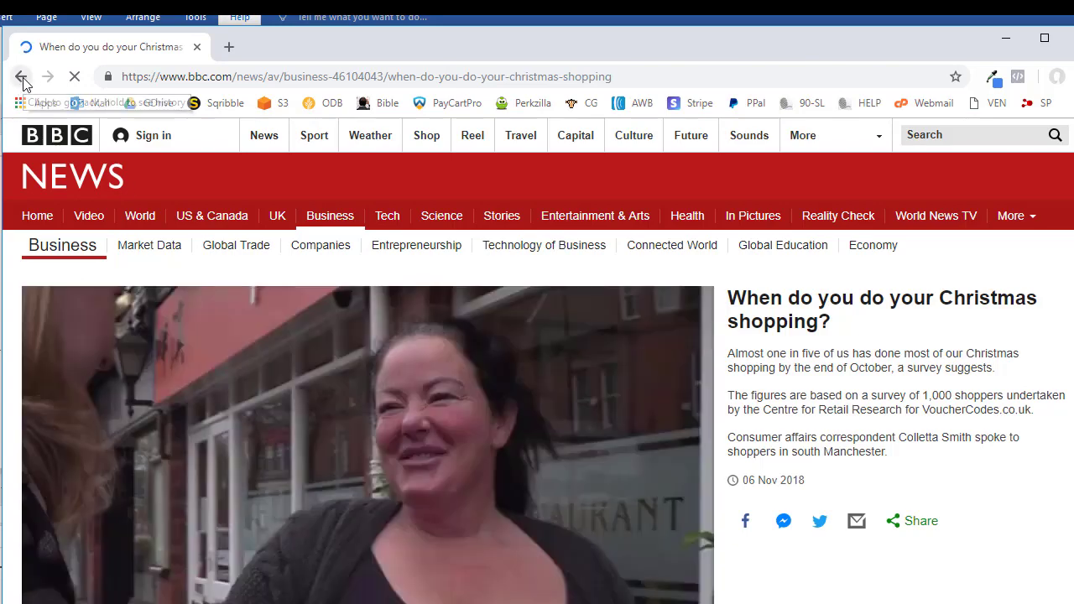
{"action": "left_click", "coordinate": [21, 76]}
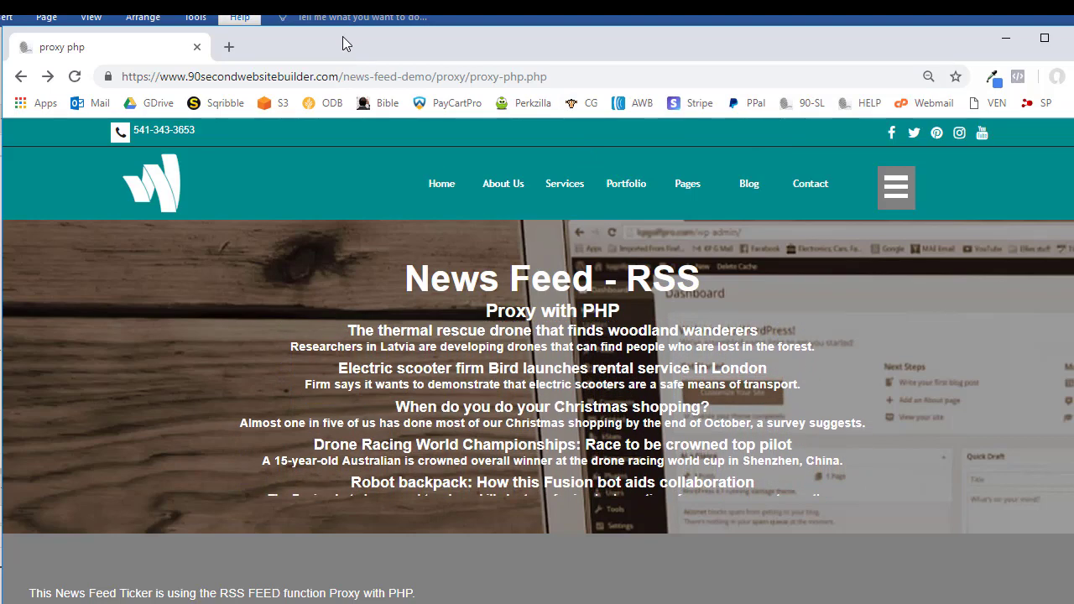
{"action": "left_click_drag", "start_coordinate": [343, 44], "coordinate": [1073, 46]}
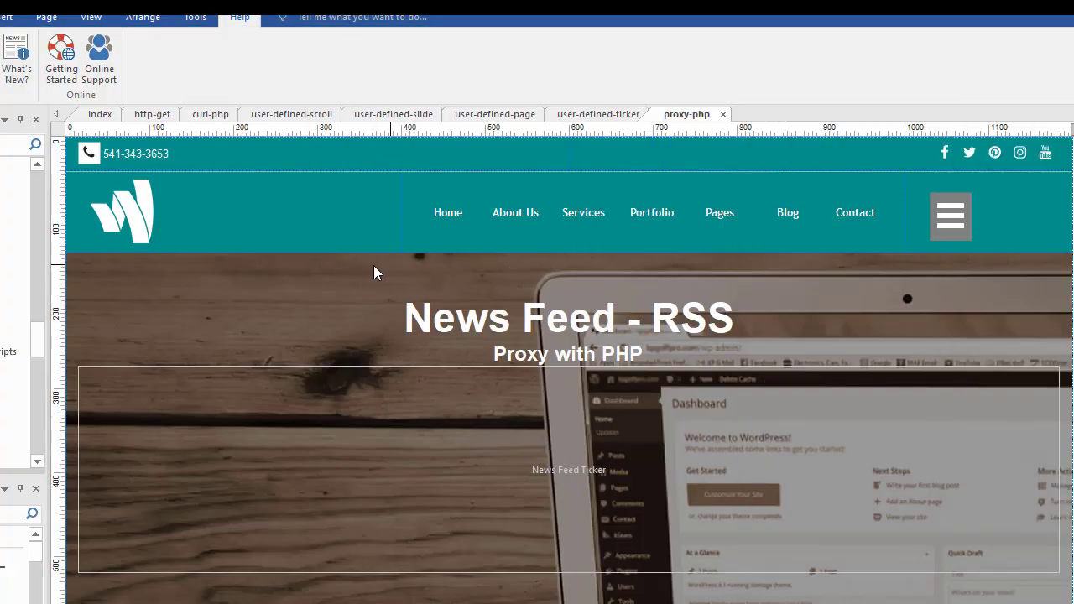
On the curl-php page, keep the ticker on cURL retrieval with the RSS Feed source, and confirm
{"action": "left_click", "coordinate": [210, 114]}
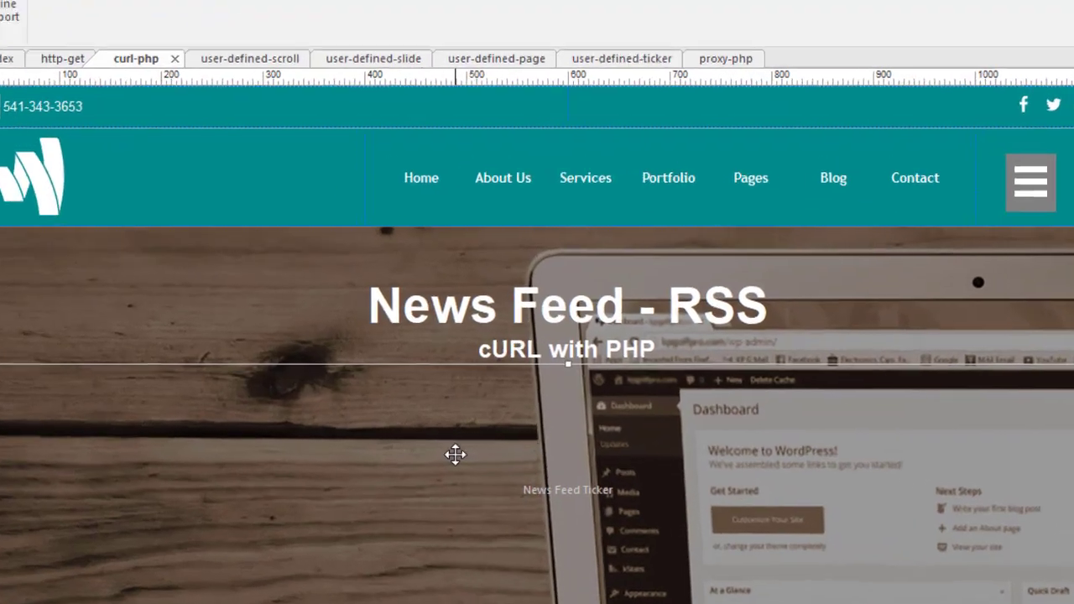
{"action": "double_click", "coordinate": [469, 452]}
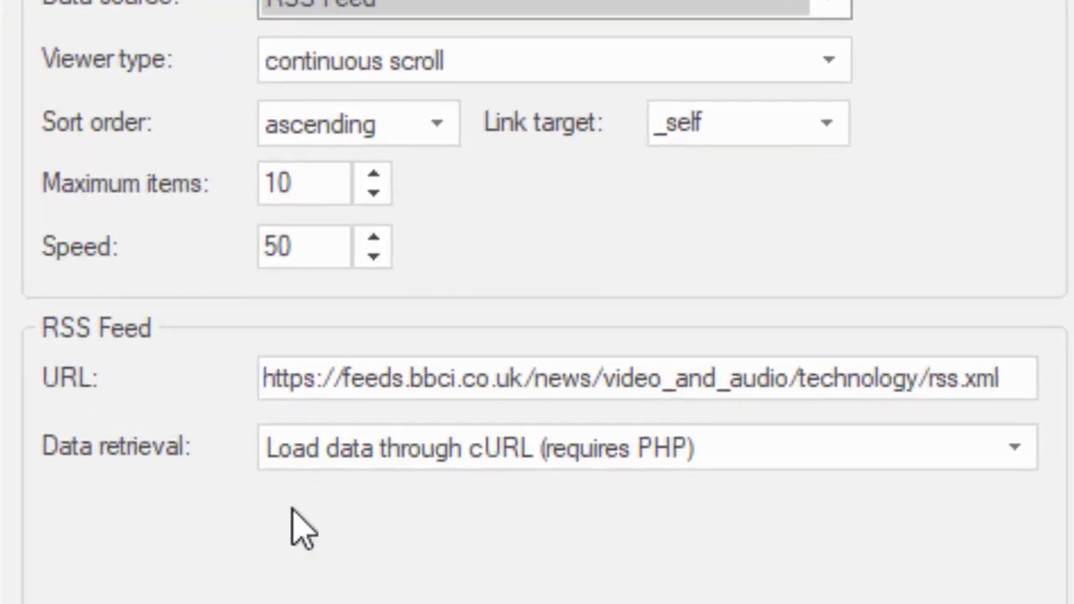
{"action": "left_click", "coordinate": [844, 453]}
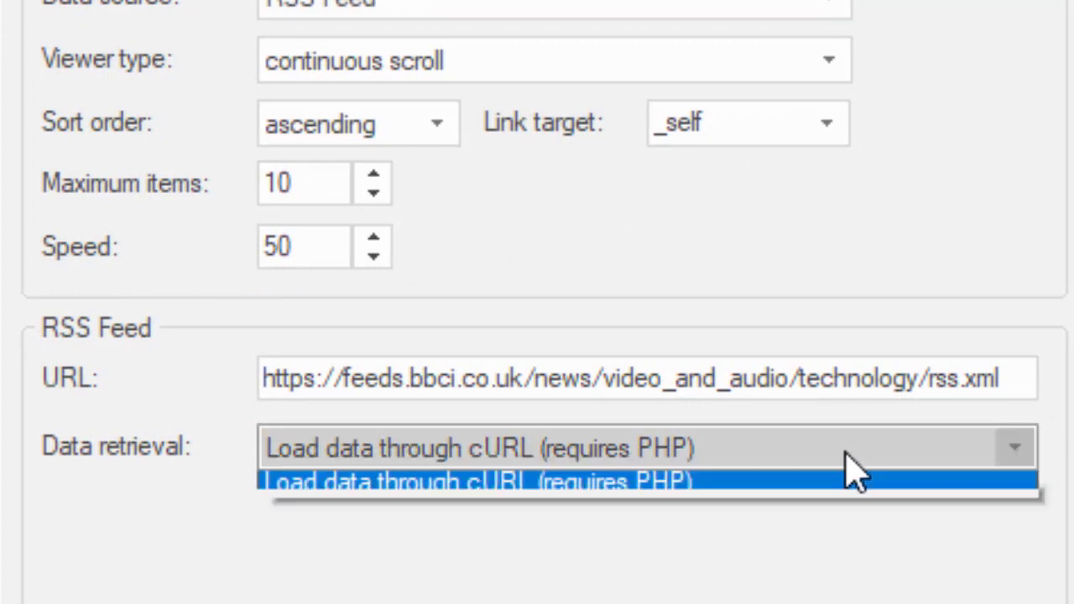
{"action": "left_click", "coordinate": [678, 548]}
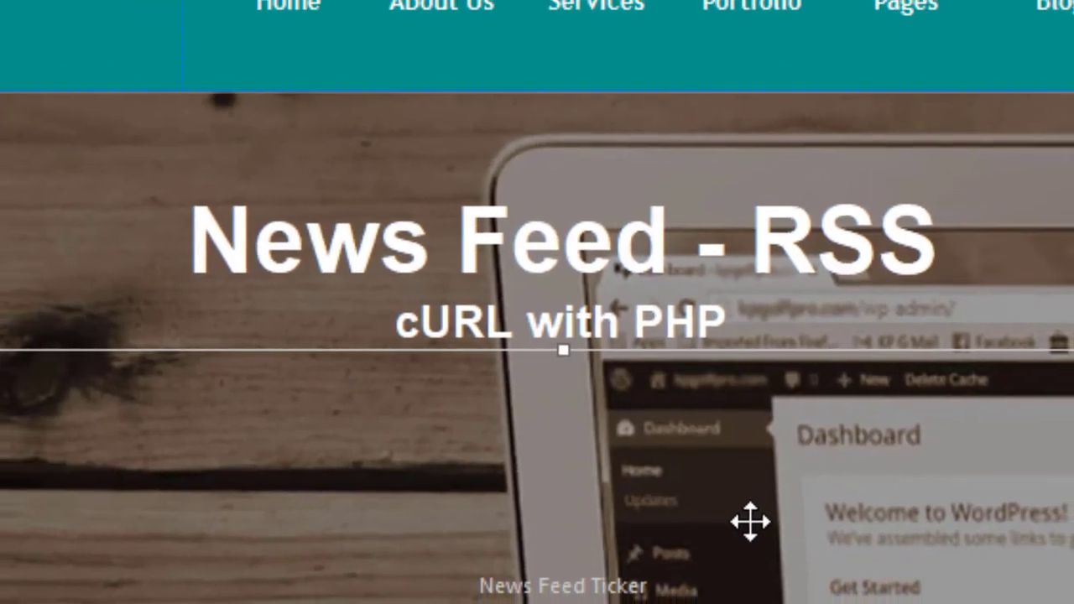
{"action": "double_click", "coordinate": [750, 523]}
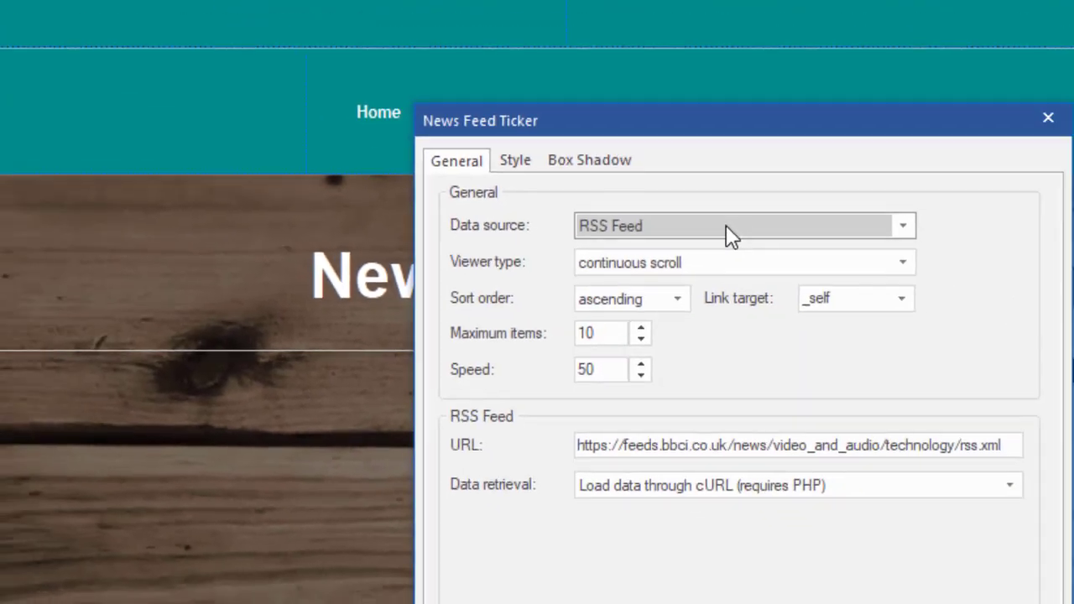
{"action": "left_click", "coordinate": [781, 185]}
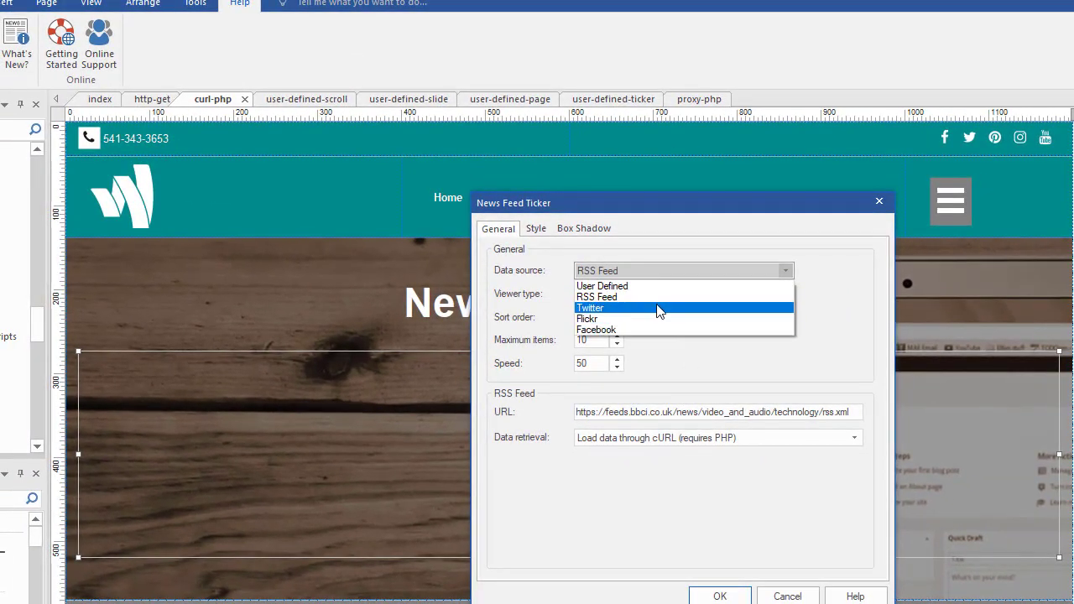
{"action": "left_click", "coordinate": [652, 304]}
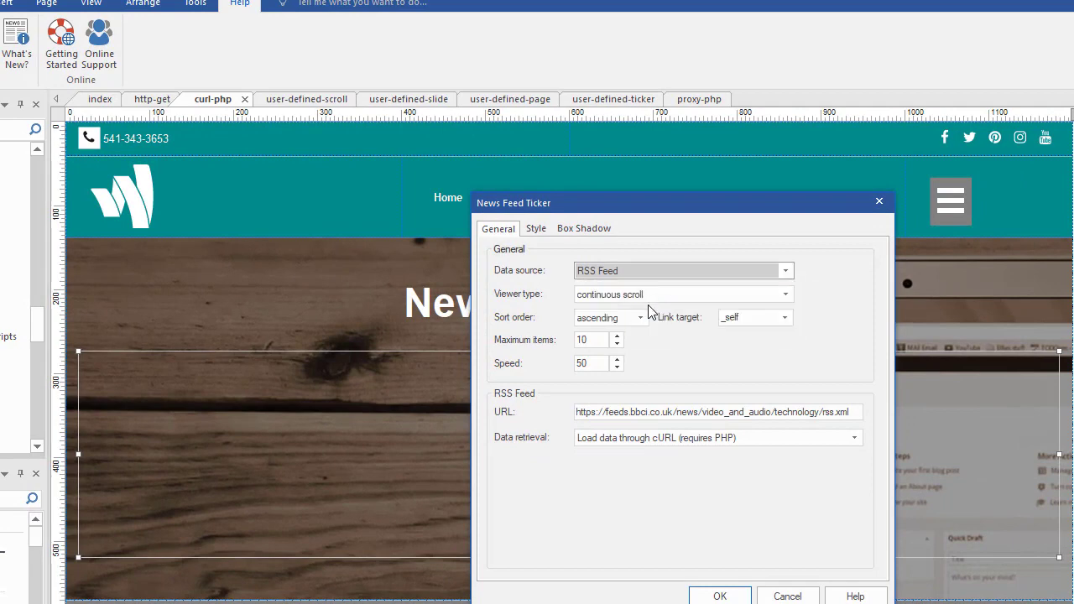
{"action": "left_click", "coordinate": [719, 597]}
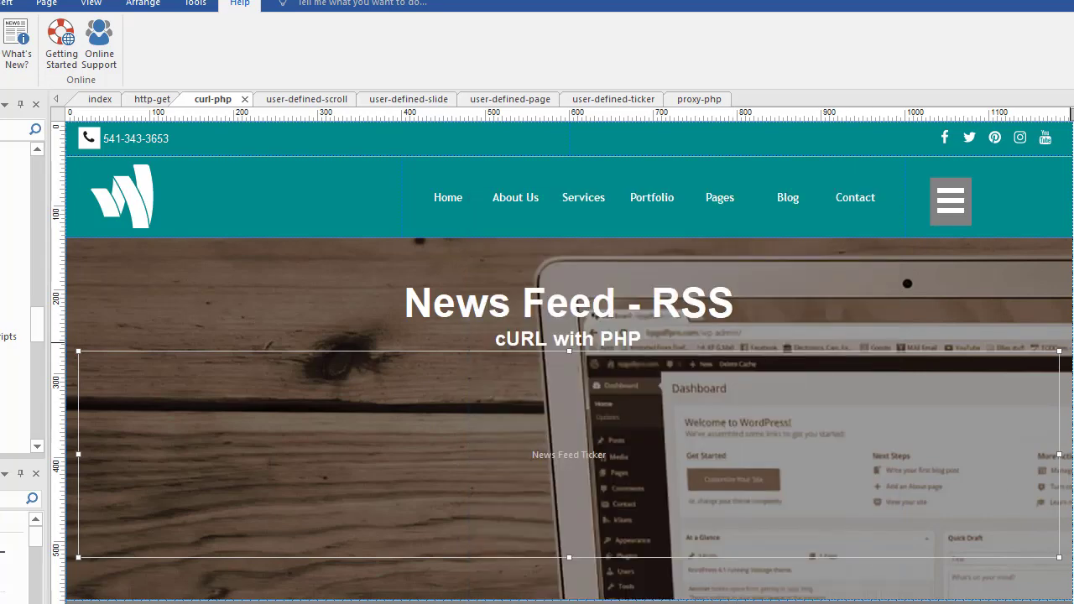
On user-defined-scroll, keep the ticker's User Defined data source, review its four news items, and confirm
{"action": "key", "text": "ctrl+Tab"}
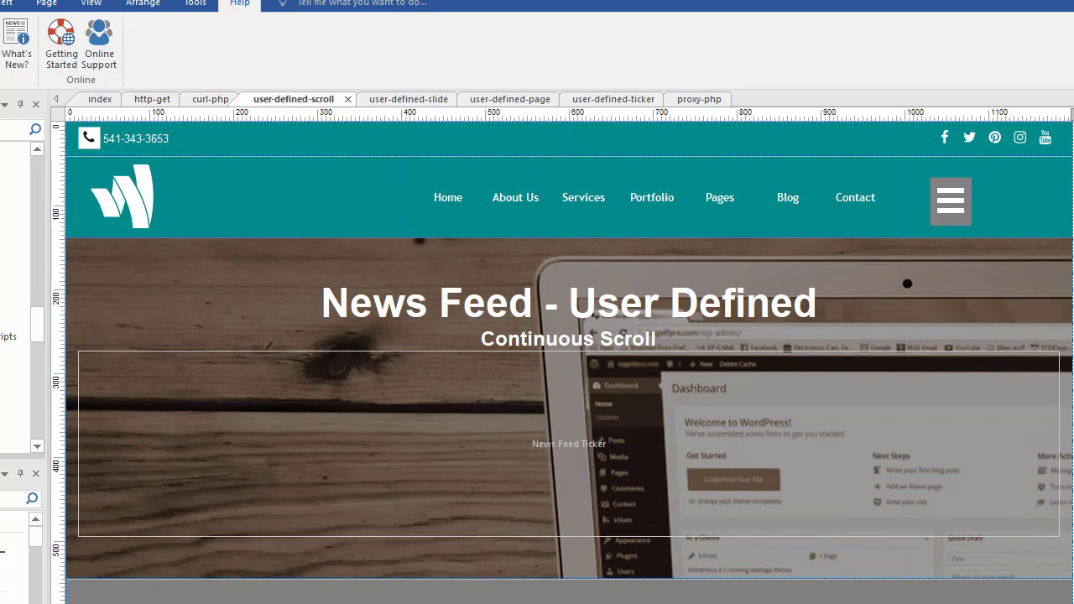
{"action": "double_click", "coordinate": [521, 384]}
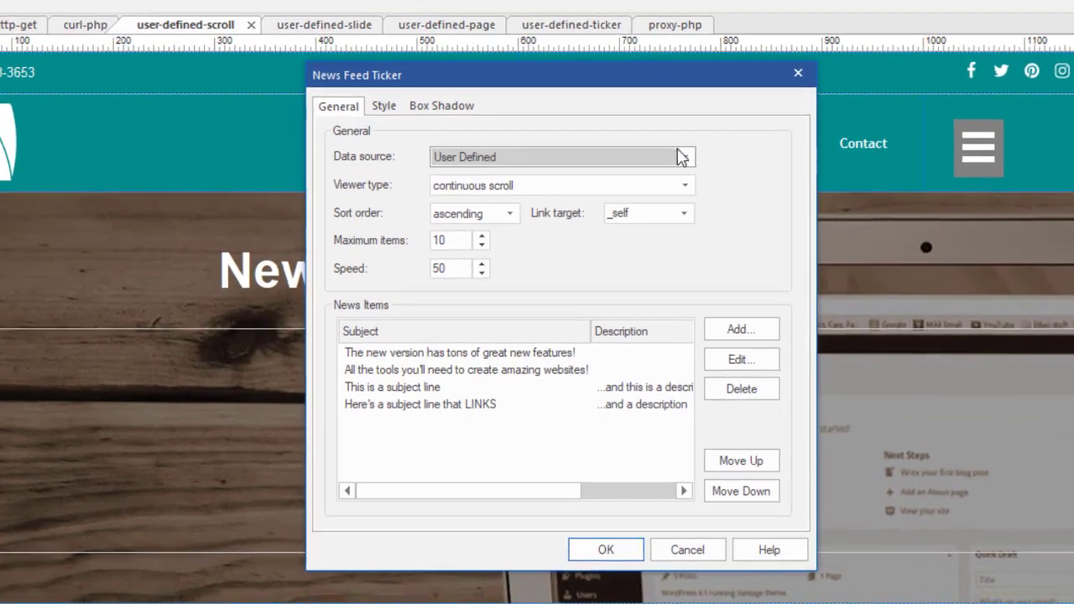
{"action": "left_click", "coordinate": [776, 260]}
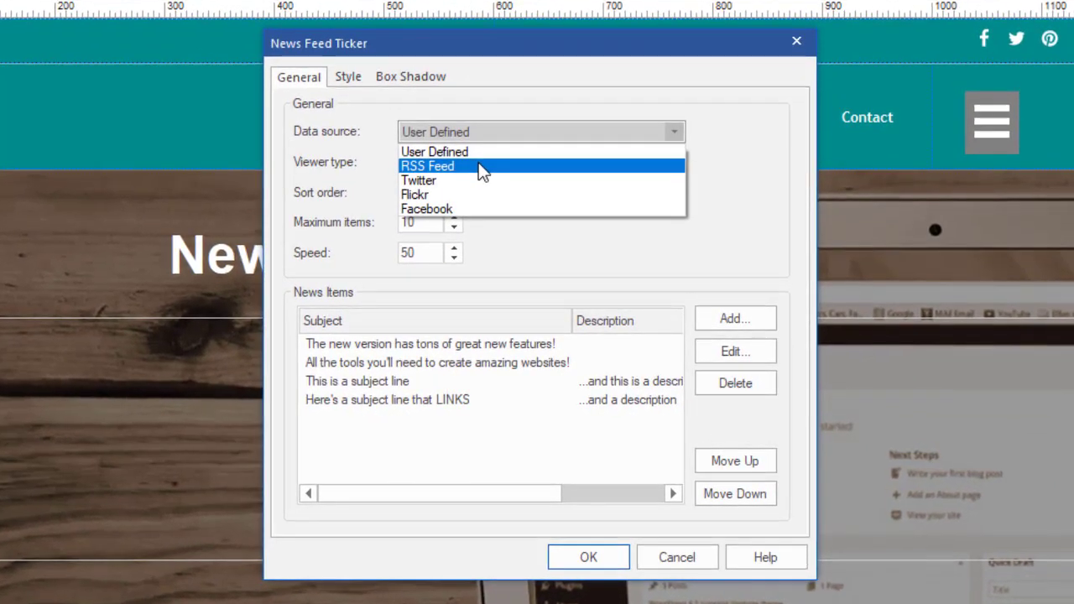
{"action": "left_click", "coordinate": [481, 154]}
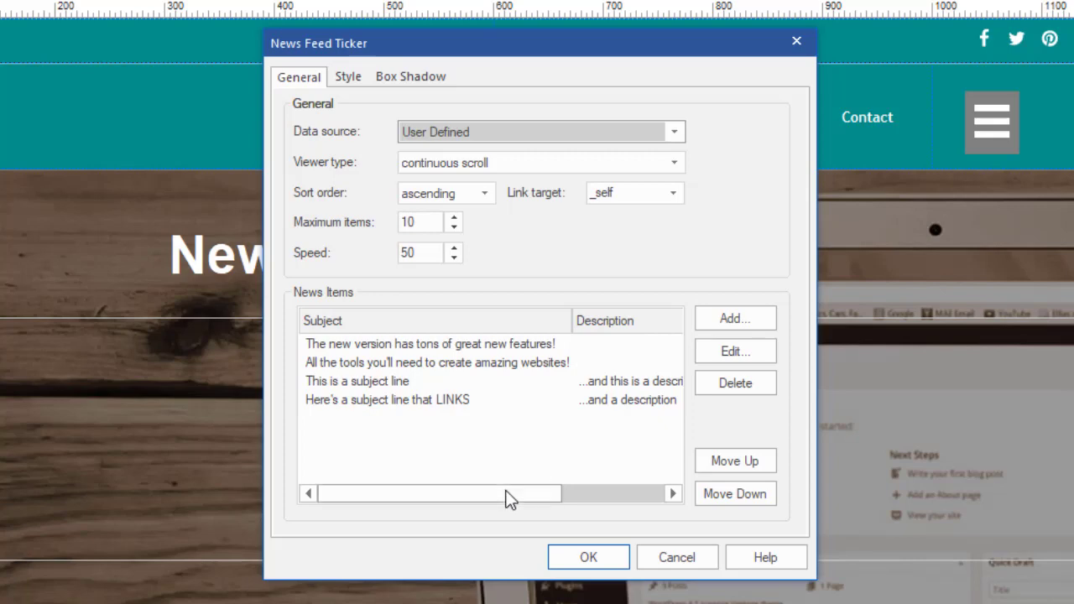
{"action": "left_click_drag", "start_coordinate": [515, 498], "coordinate": [643, 496]}
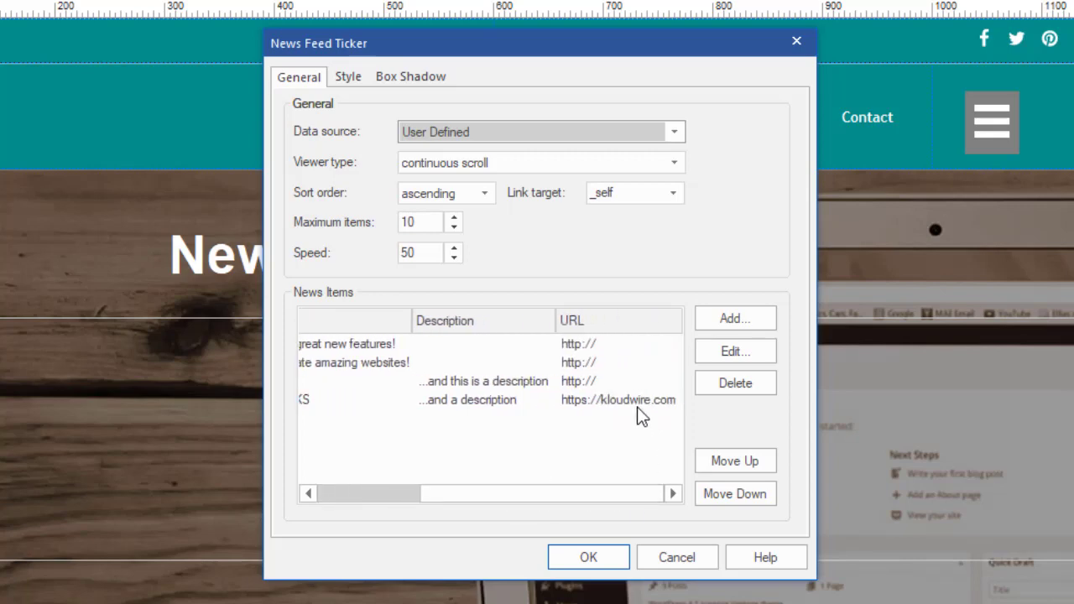
{"action": "left_click_drag", "start_coordinate": [486, 494], "coordinate": [340, 493]}
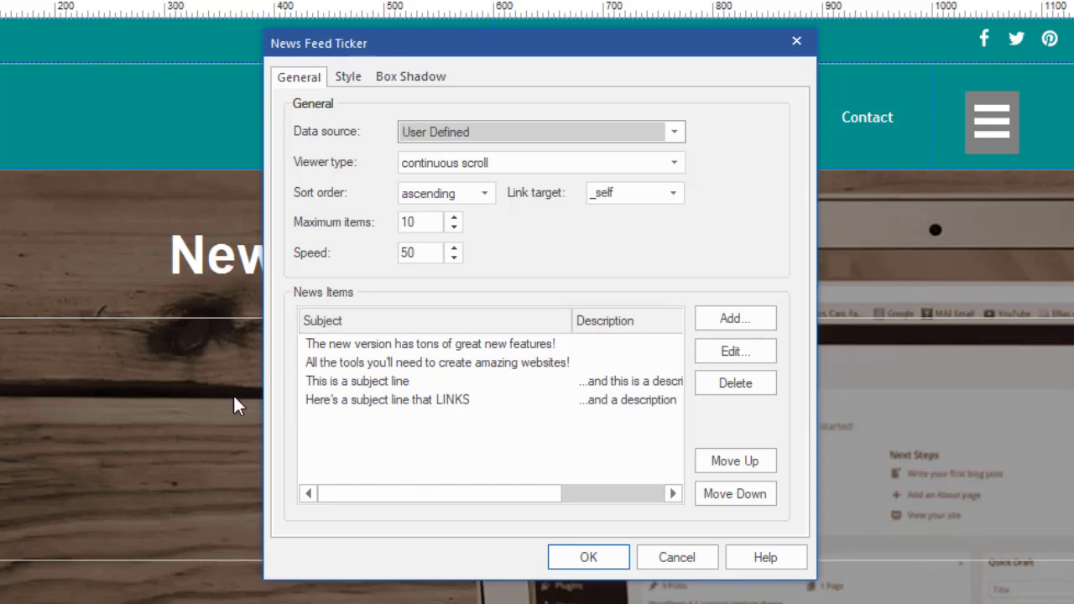
{"action": "left_click", "coordinate": [590, 567]}
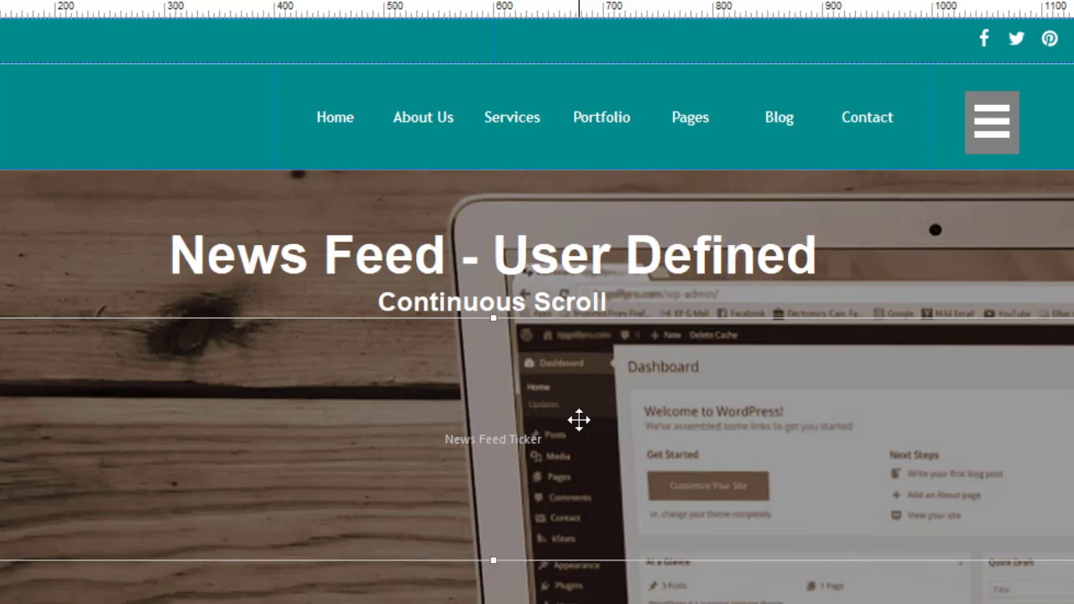
Generate the user-defined-scroll page's HTML output with Ctrl+Shift+P
{"action": "key", "text": "ctrl+shift+p"}
{"action": "key", "text": "Escape"}
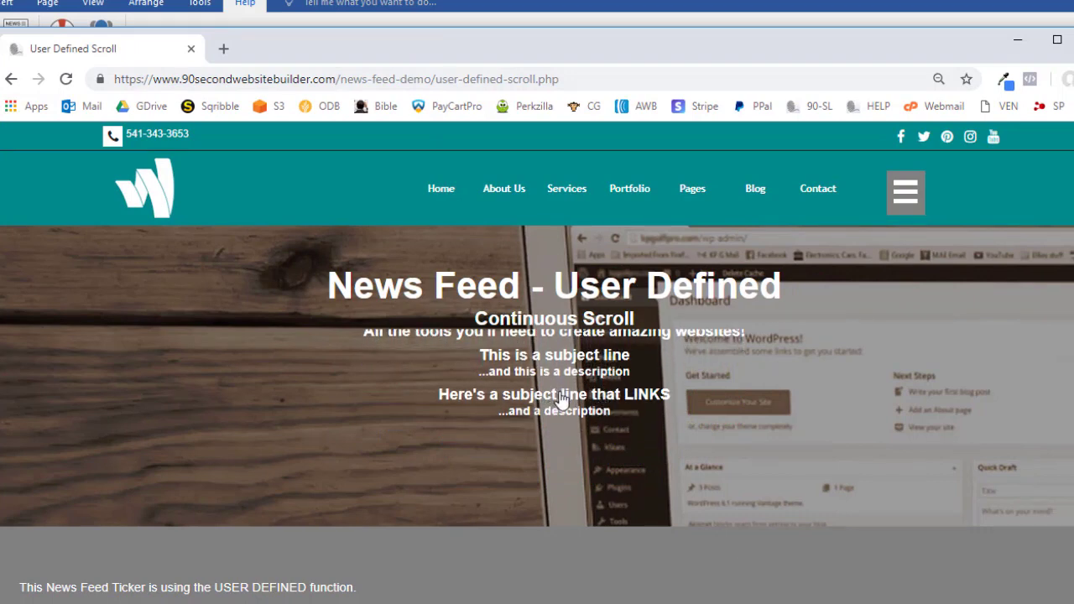
Follow the 'Here's a subject line that LINKS' headline to kloudwire.com, then go back
{"action": "left_click", "coordinate": [561, 400]}
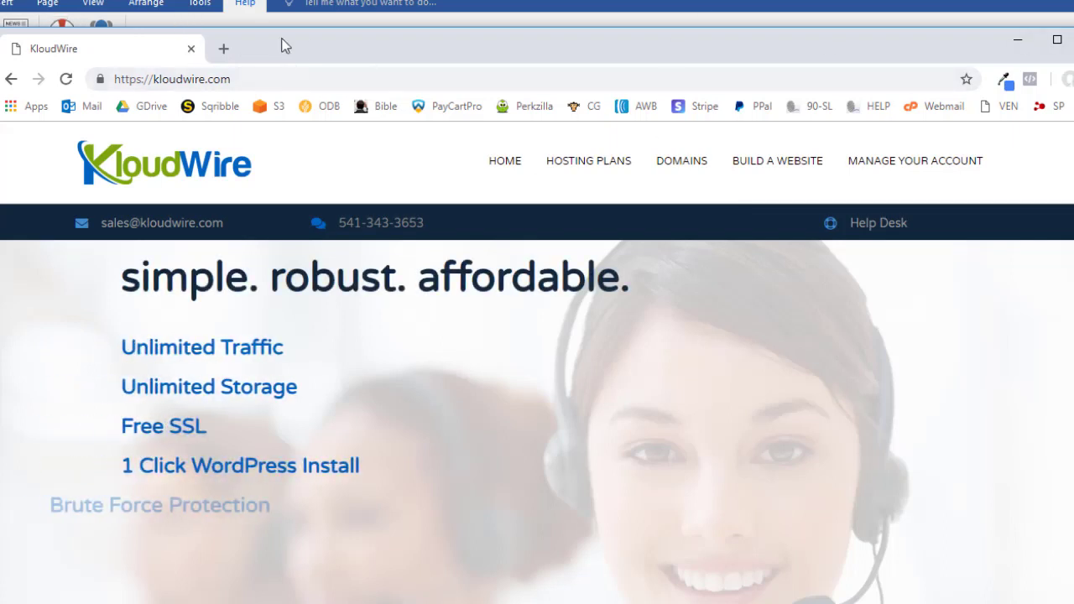
{"action": "left_click", "coordinate": [10, 80]}
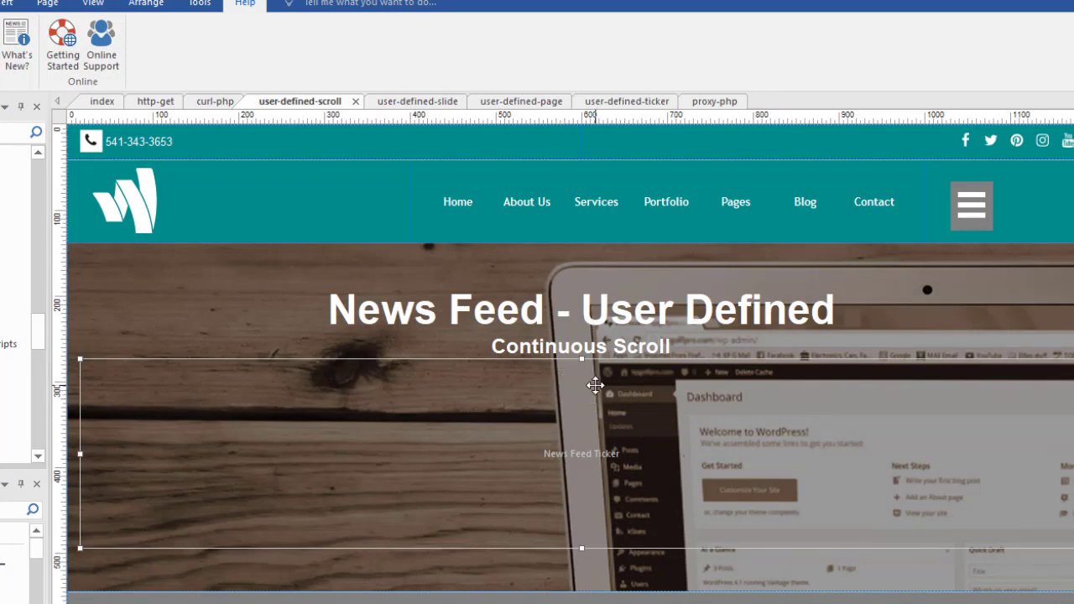
Inspect the scroll ticker's viewer type options without changing anything
{"action": "double_click", "coordinate": [595, 385]}
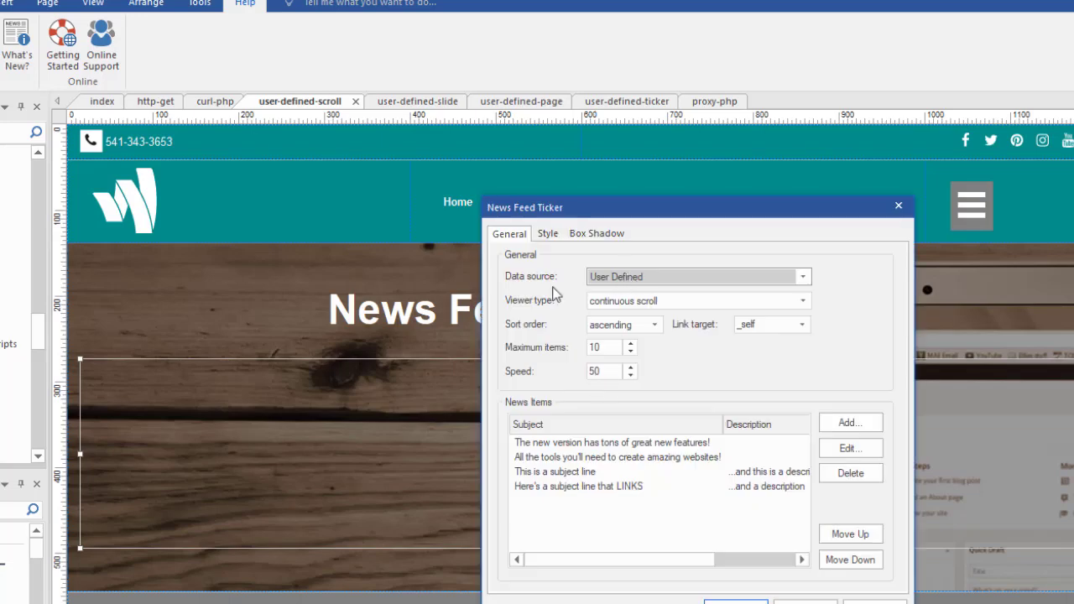
{"action": "left_click", "coordinate": [672, 301]}
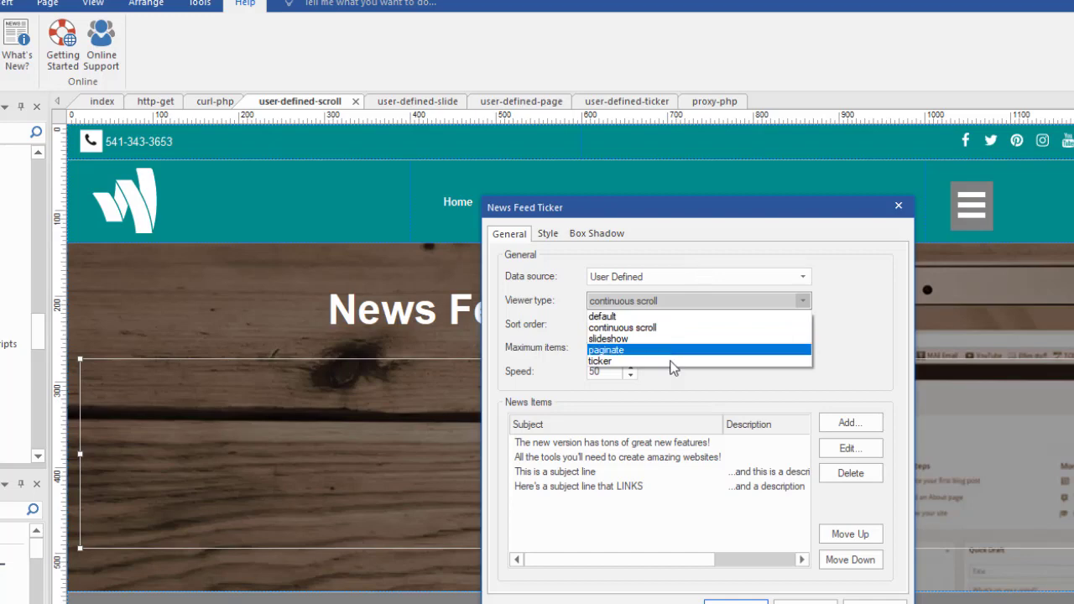
{"action": "key", "text": "Escape"}
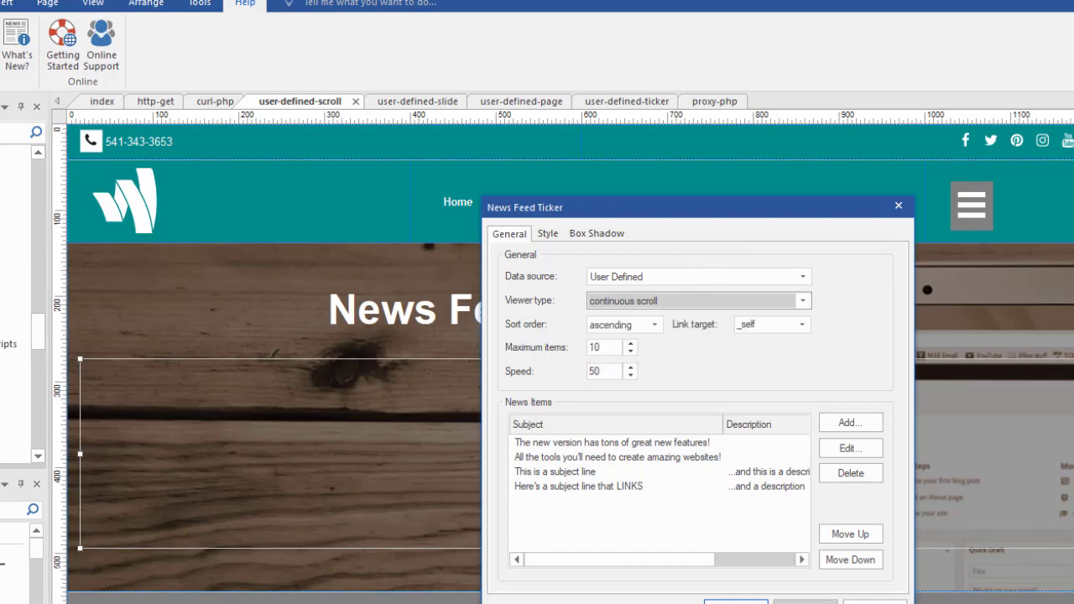
{"action": "key", "text": "Escape"}
Confirm the user-defined-slide page's slide-up slideshow ticker and preview it in the browser
{"action": "left_click", "coordinate": [404, 101]}
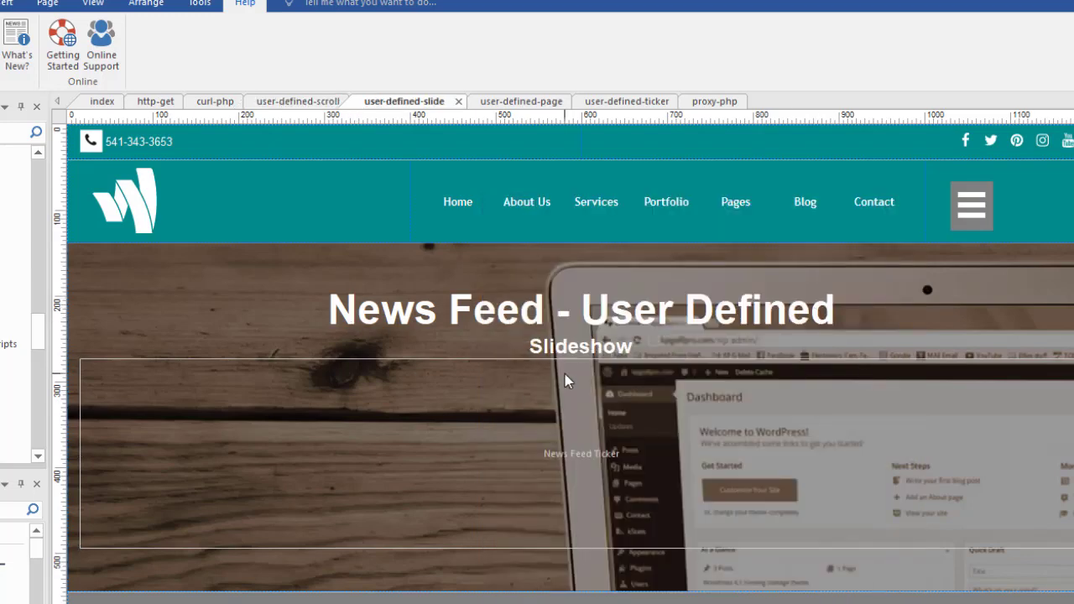
{"action": "double_click", "coordinate": [565, 373]}
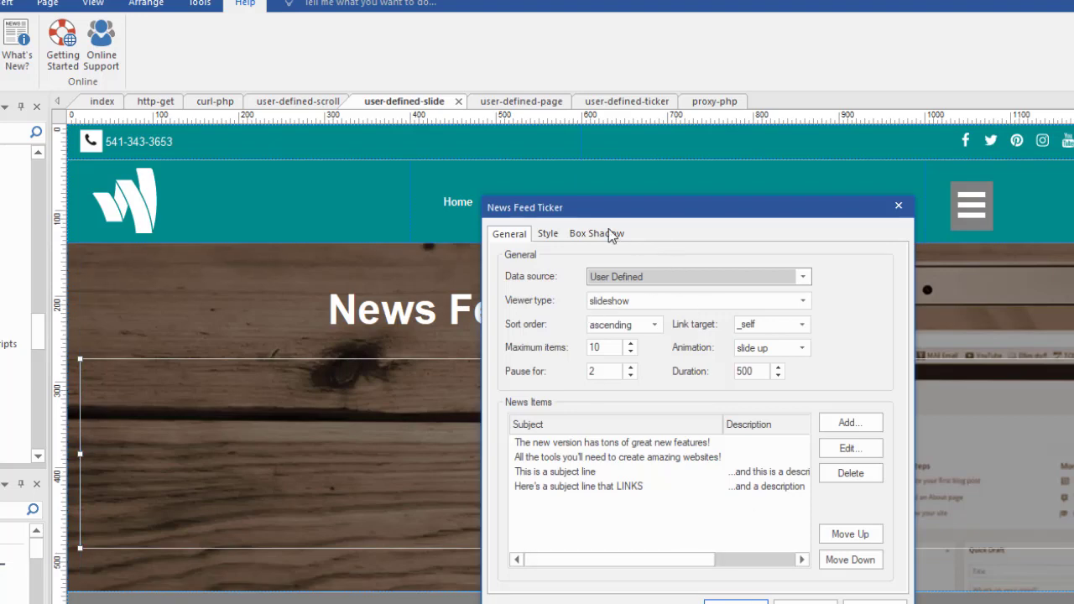
{"action": "left_click", "coordinate": [736, 600]}
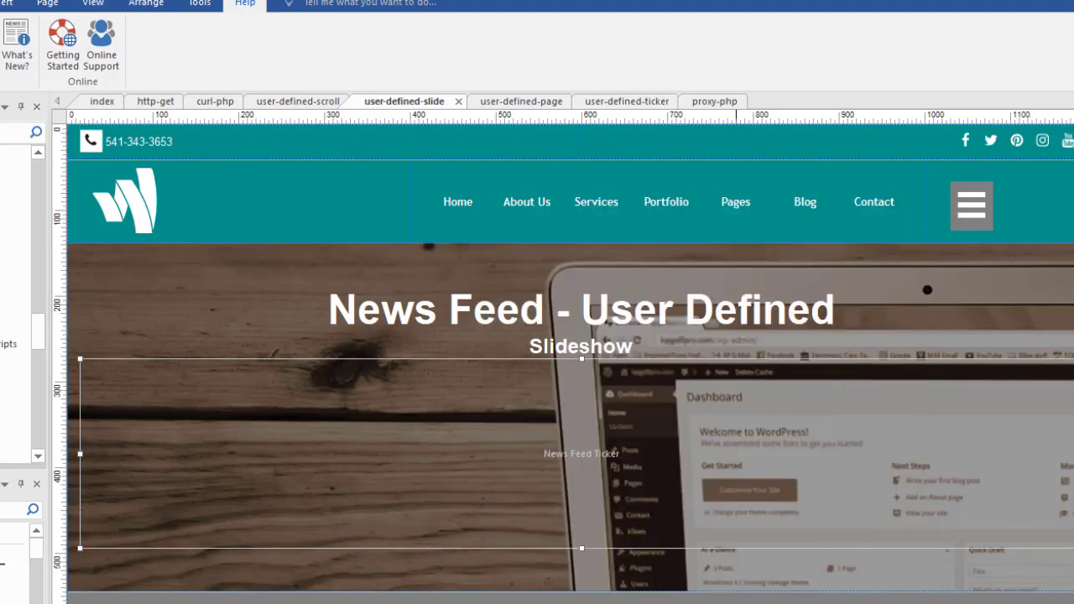
{"action": "key", "text": "F5"}
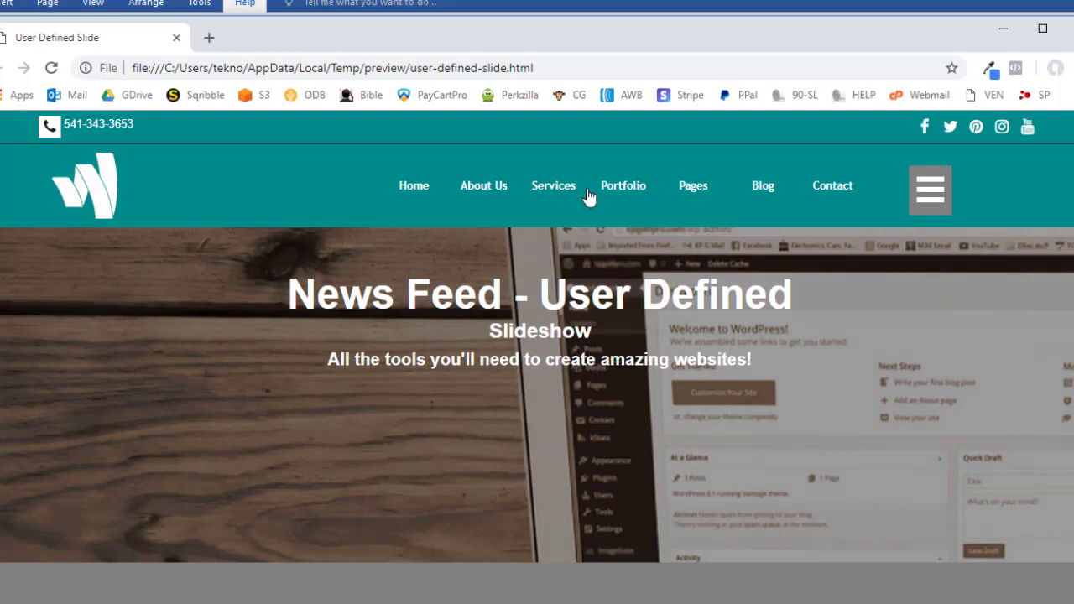
{"action": "key", "text": "ctrl+w"}
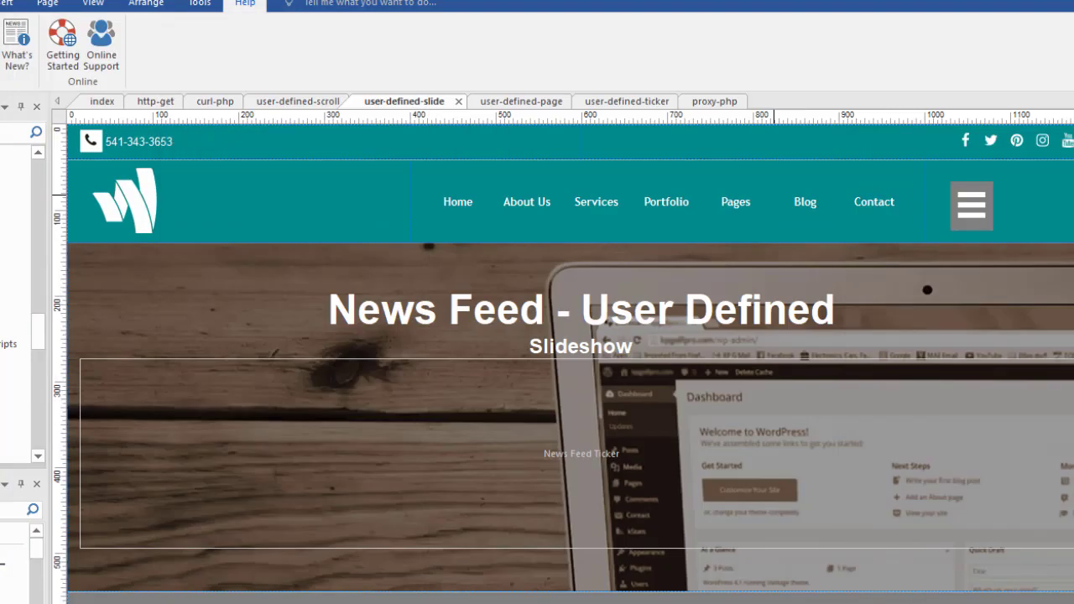
{"action": "key", "text": "F5"}
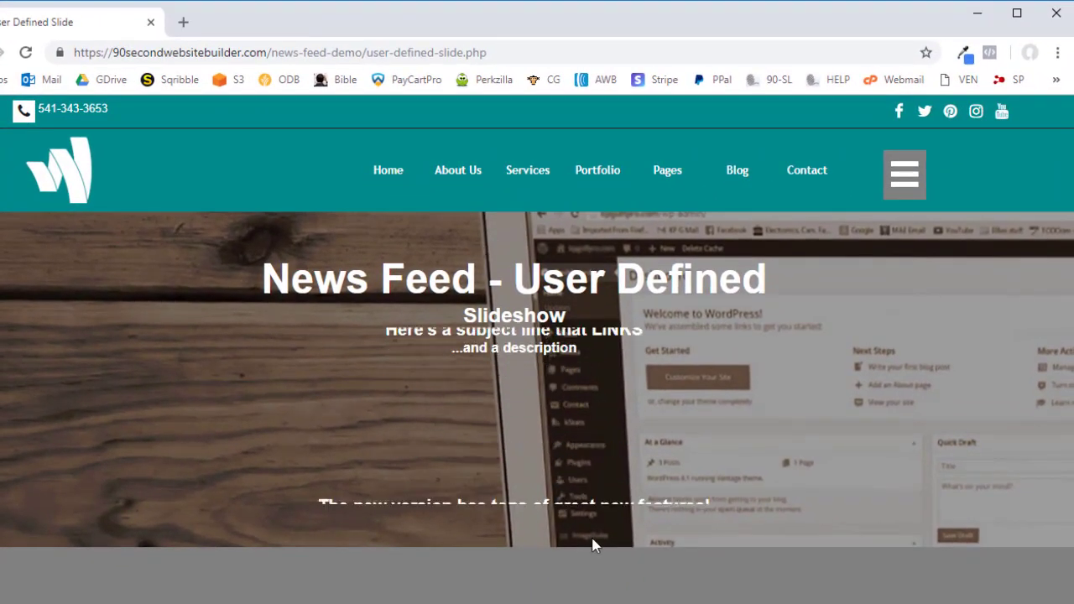
Open the User Defined - Paginate demo and page through headlines 2, 3 and 4
{"action": "left_click", "coordinate": [911, 187]}
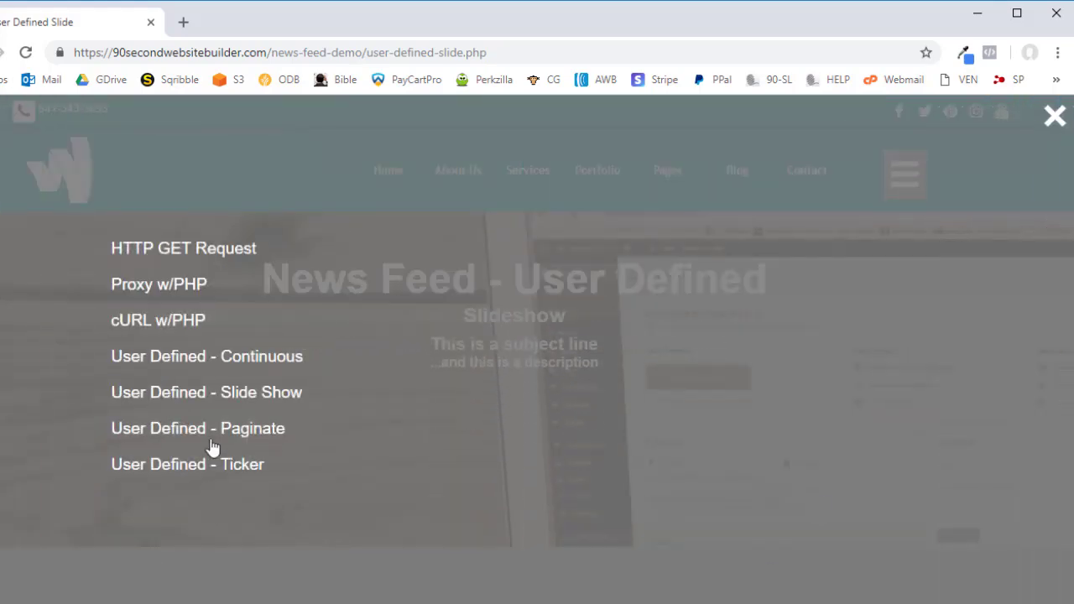
{"action": "left_click", "coordinate": [176, 430]}
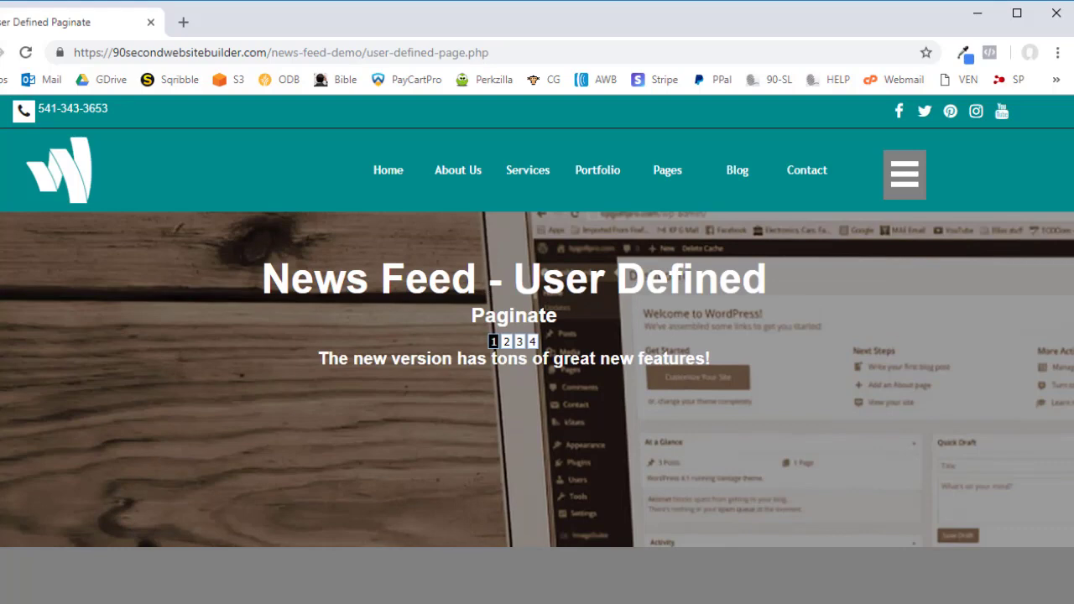
{"action": "left_click", "coordinate": [507, 342]}
{"action": "left_click", "coordinate": [521, 343]}
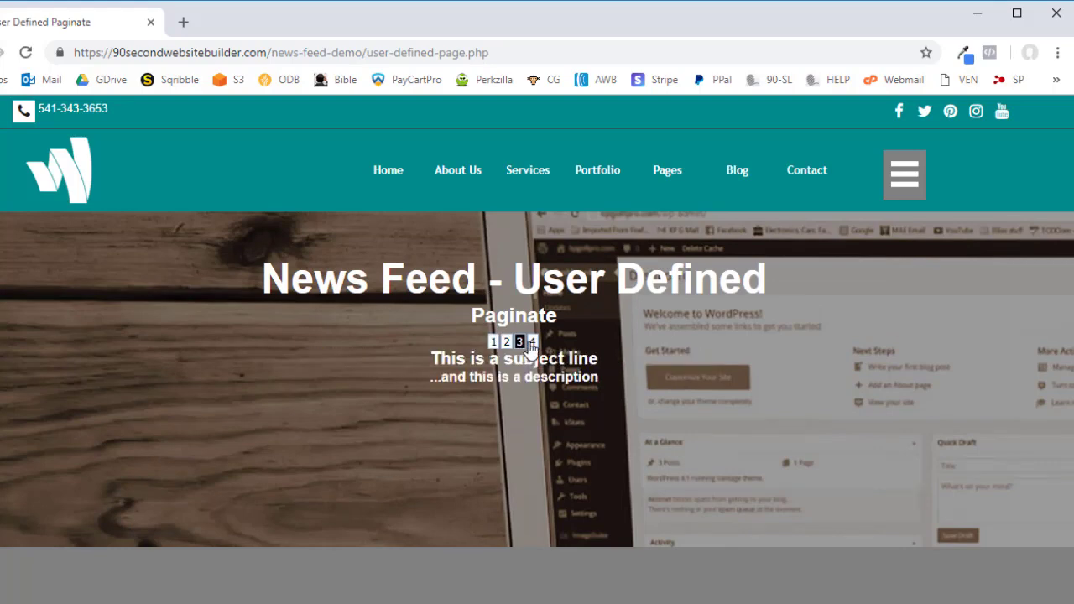
{"action": "left_click", "coordinate": [533, 343]}
Page back through headlines 1, 2 and 3, then load the User Defined - Ticker demo
{"action": "left_click", "coordinate": [494, 342]}
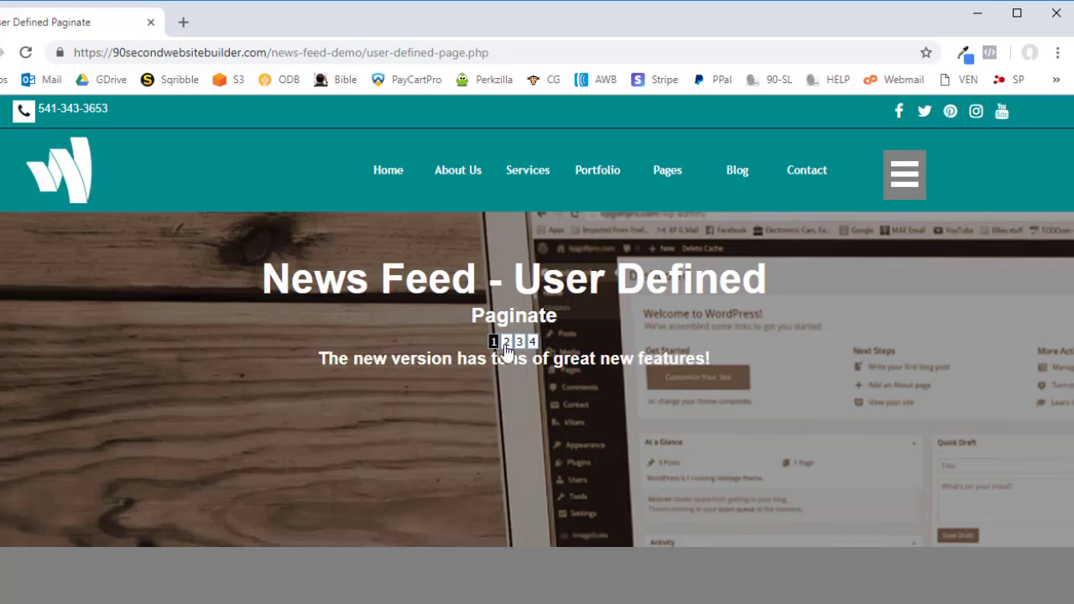
{"action": "left_click", "coordinate": [506, 342]}
{"action": "left_click", "coordinate": [520, 342]}
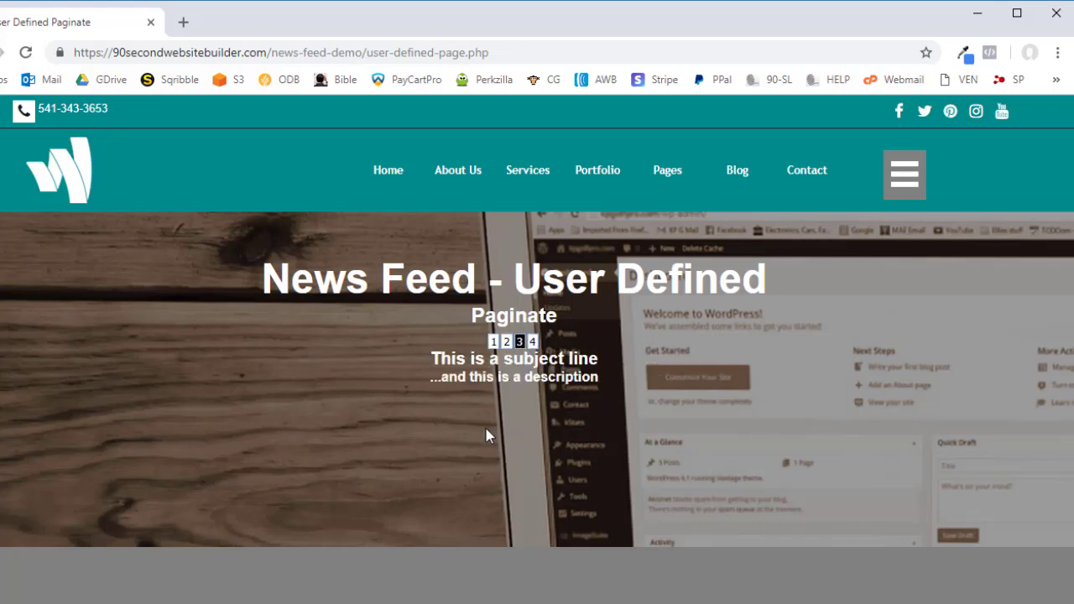
{"action": "left_click", "coordinate": [905, 187]}
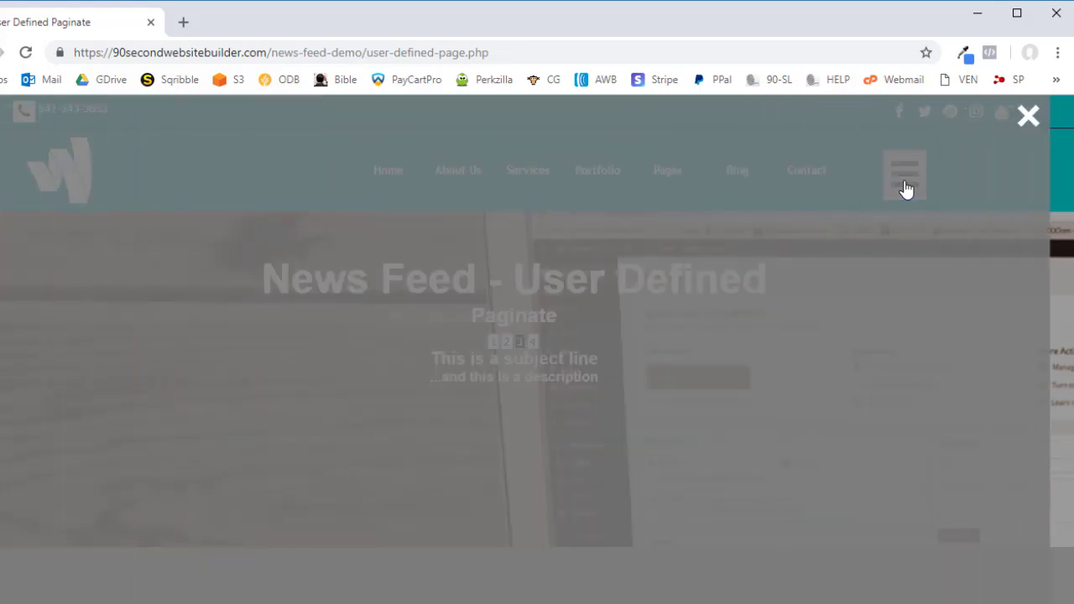
{"action": "left_click", "coordinate": [185, 475]}
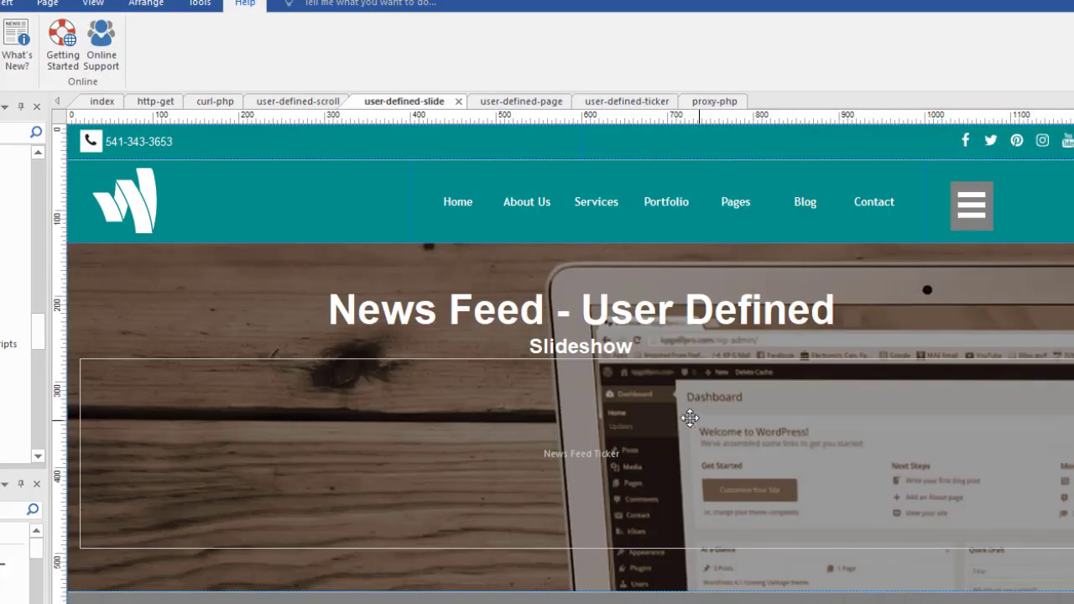
{"action": "left_click", "coordinate": [635, 406]}
{"action": "double_click", "coordinate": [635, 406]}
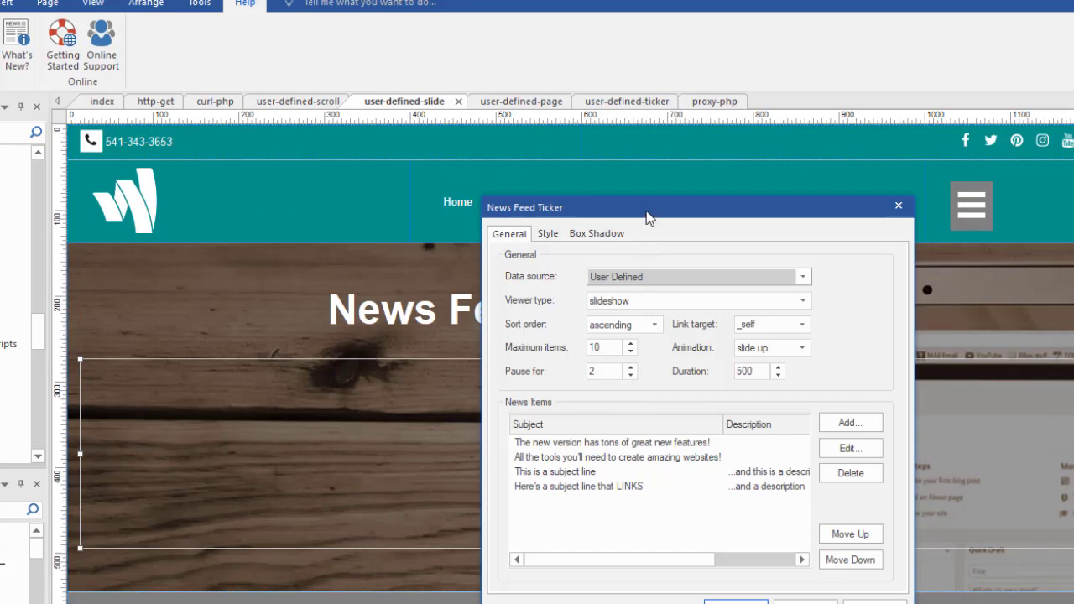
{"action": "left_click_drag", "start_coordinate": [646, 218], "coordinate": [483, 128]}
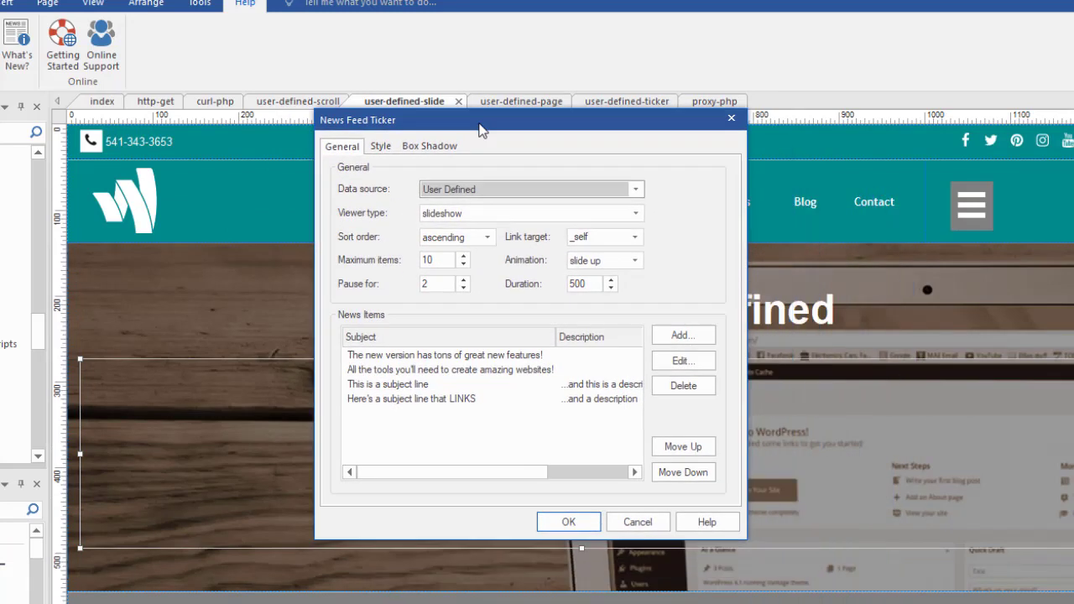
{"action": "left_click", "coordinate": [485, 191]}
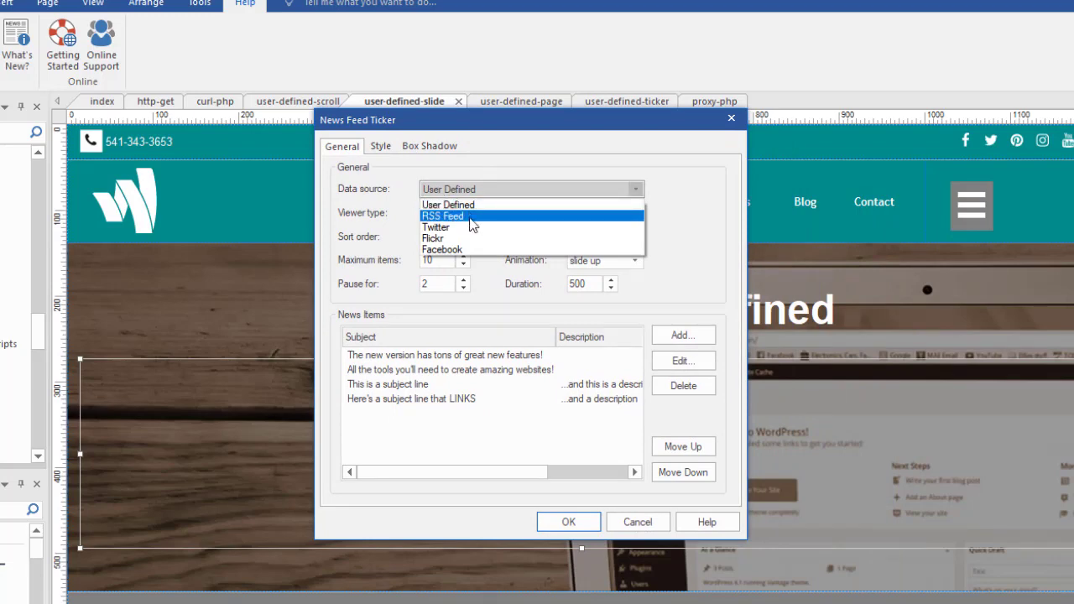
{"action": "left_click", "coordinate": [653, 532]}
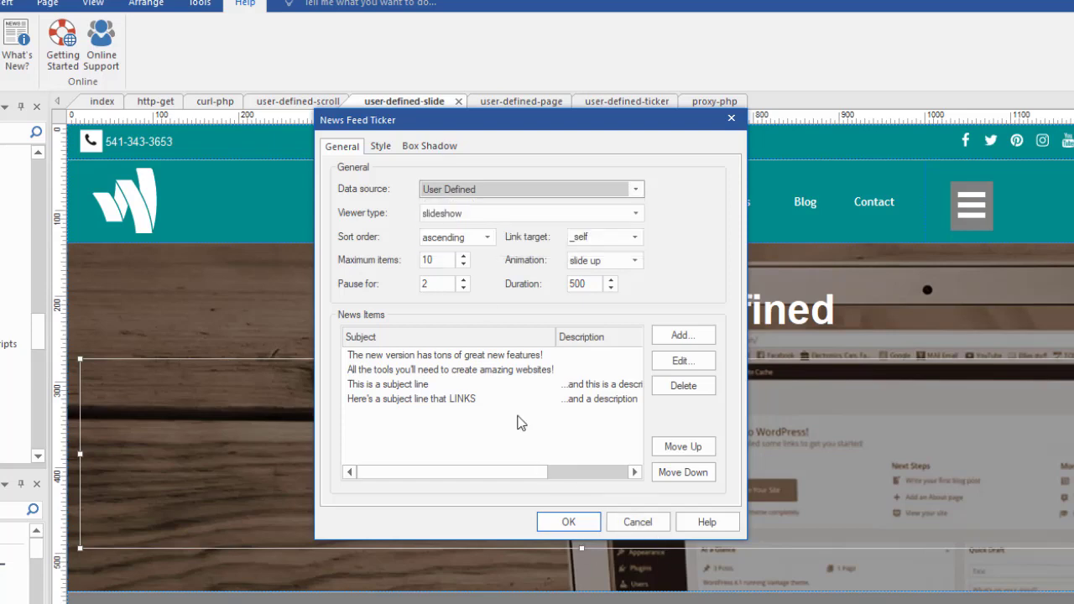
{"action": "left_click", "coordinate": [638, 522]}
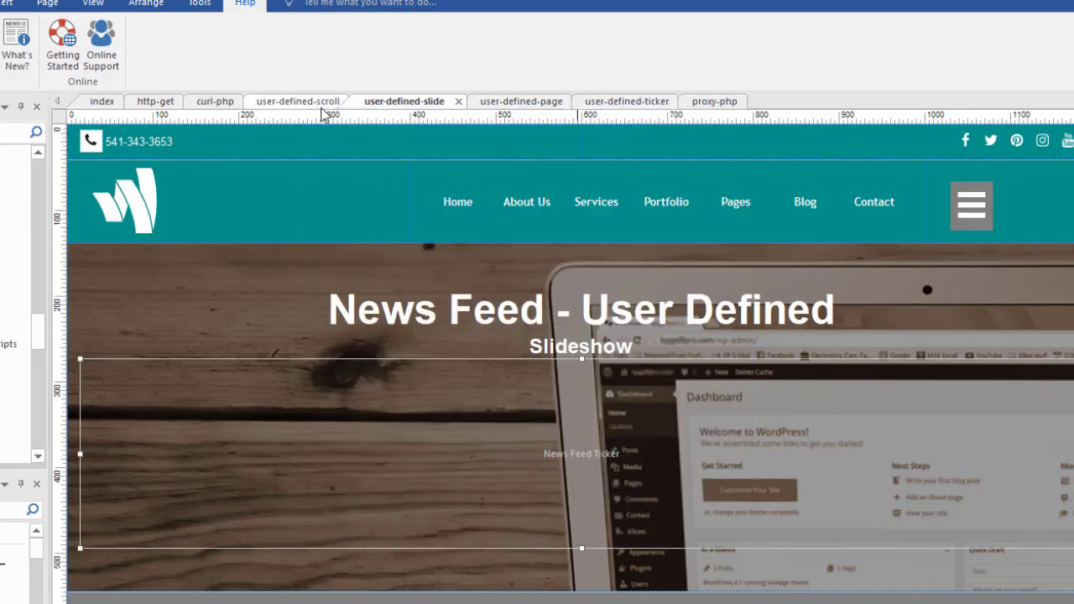
Open the proxy-php ticker settings, keep PHP proxy retrieval, and select the BBC RSS feed URL
{"action": "left_click", "coordinate": [723, 102]}
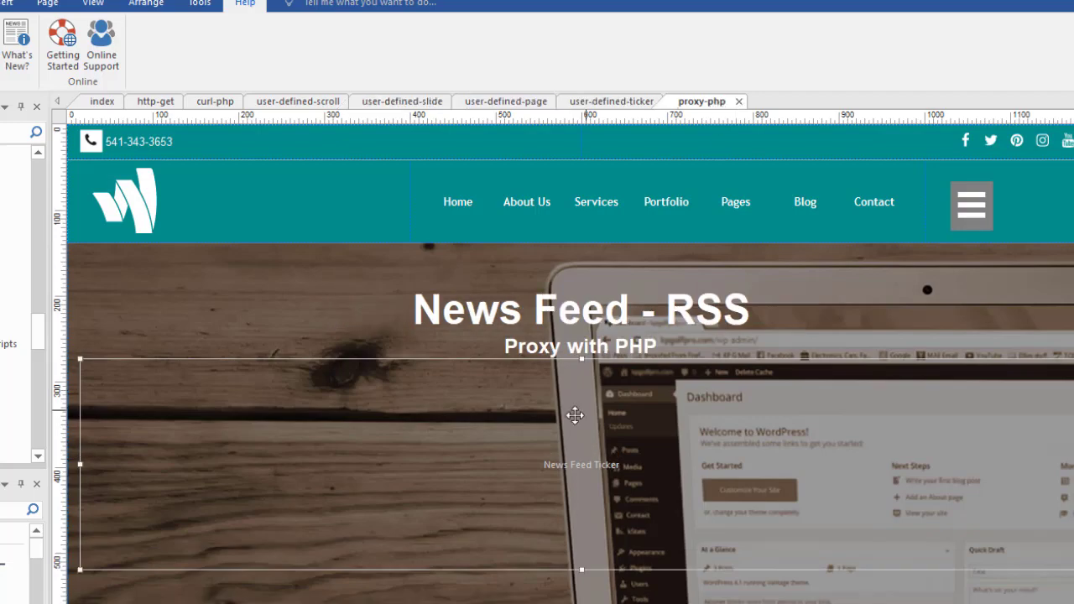
{"action": "double_click", "coordinate": [583, 401]}
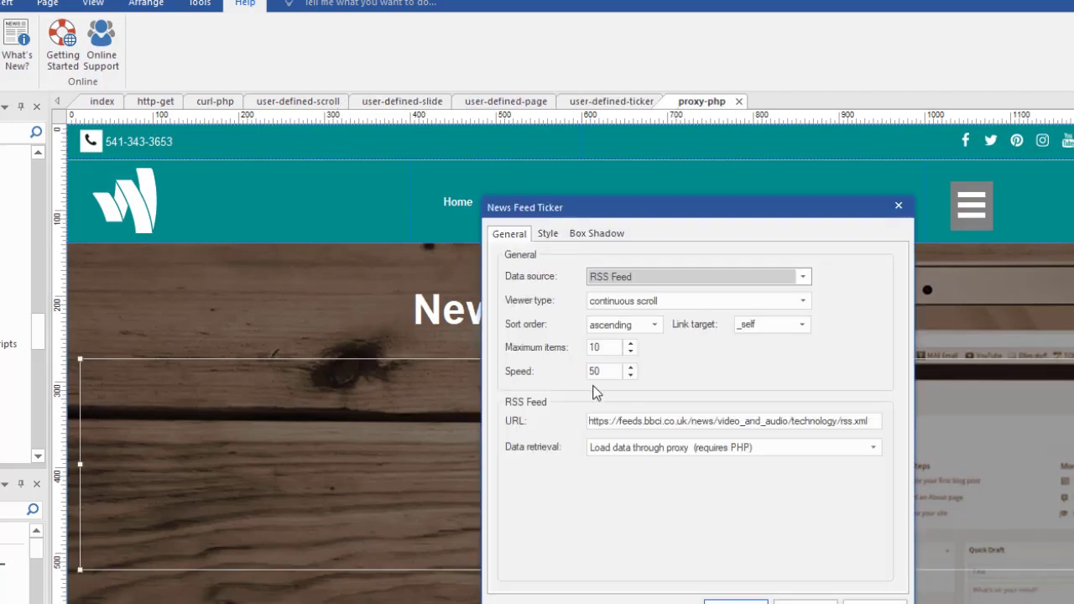
{"action": "left_click_drag", "start_coordinate": [690, 212], "coordinate": [516, 162]}
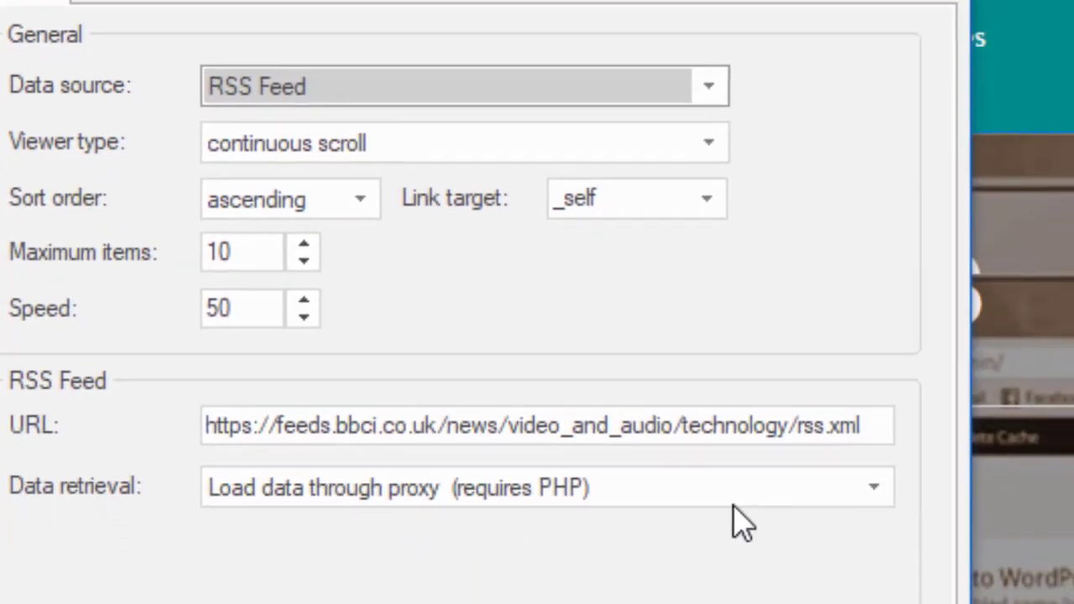
{"action": "left_click", "coordinate": [722, 496]}
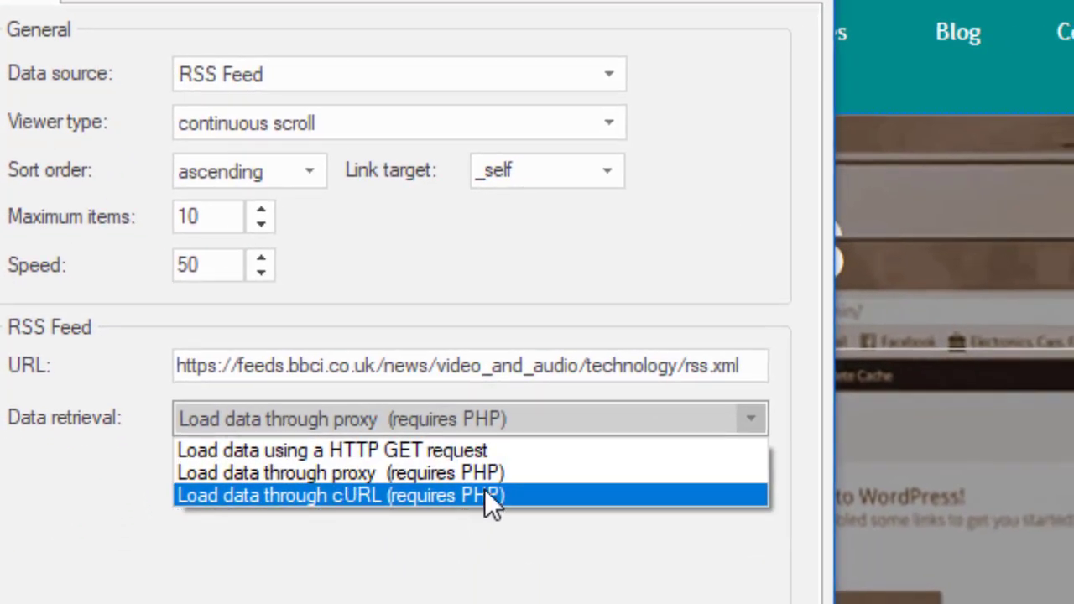
{"action": "left_click", "coordinate": [485, 483]}
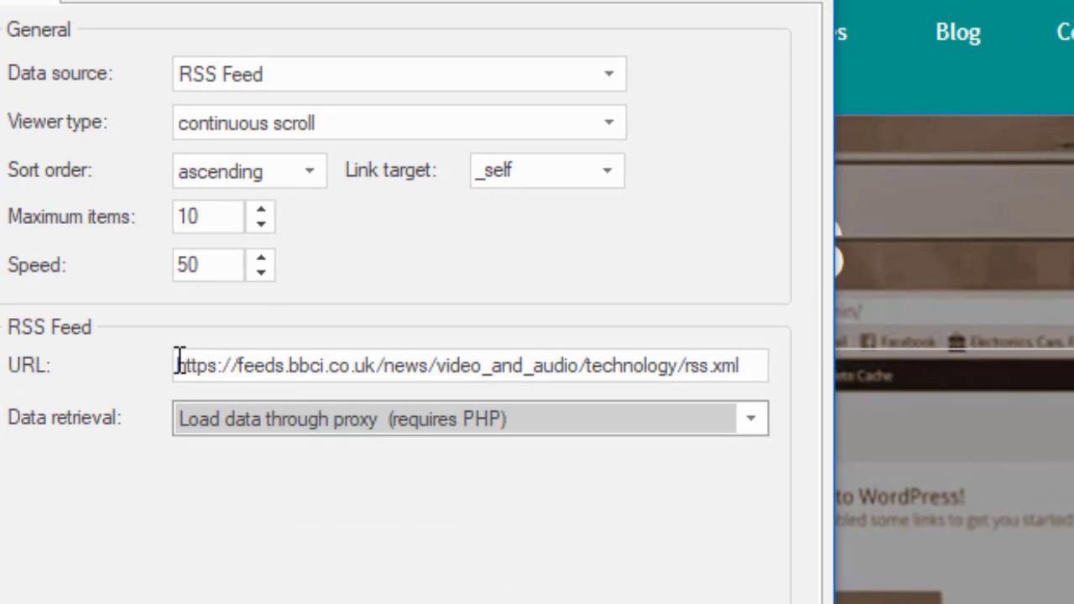
{"action": "left_click_drag", "start_coordinate": [176, 364], "coordinate": [758, 367]}
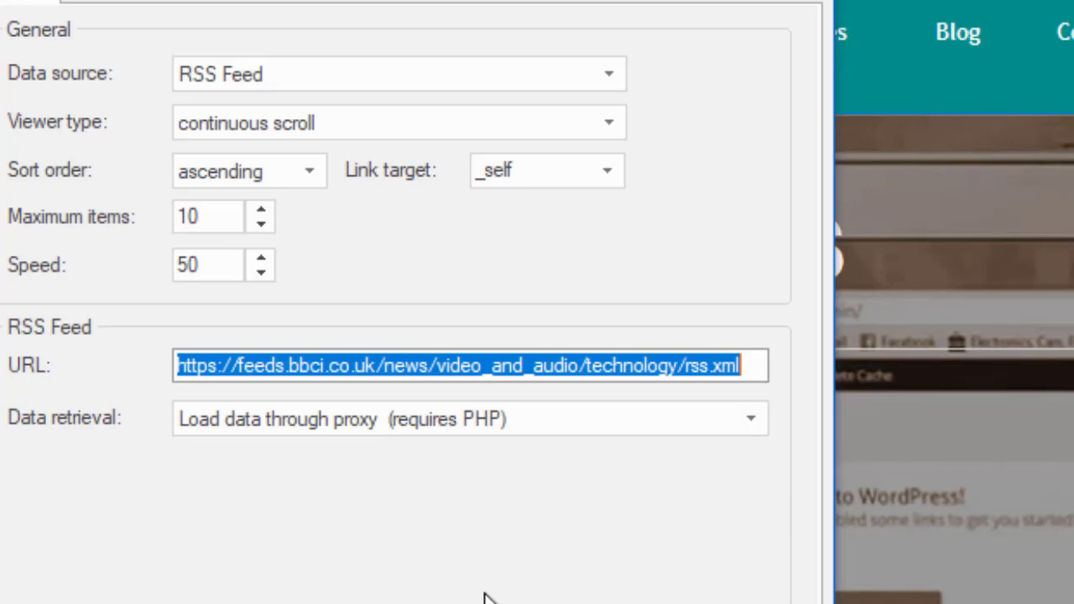
{"action": "left_click", "coordinate": [548, 366]}
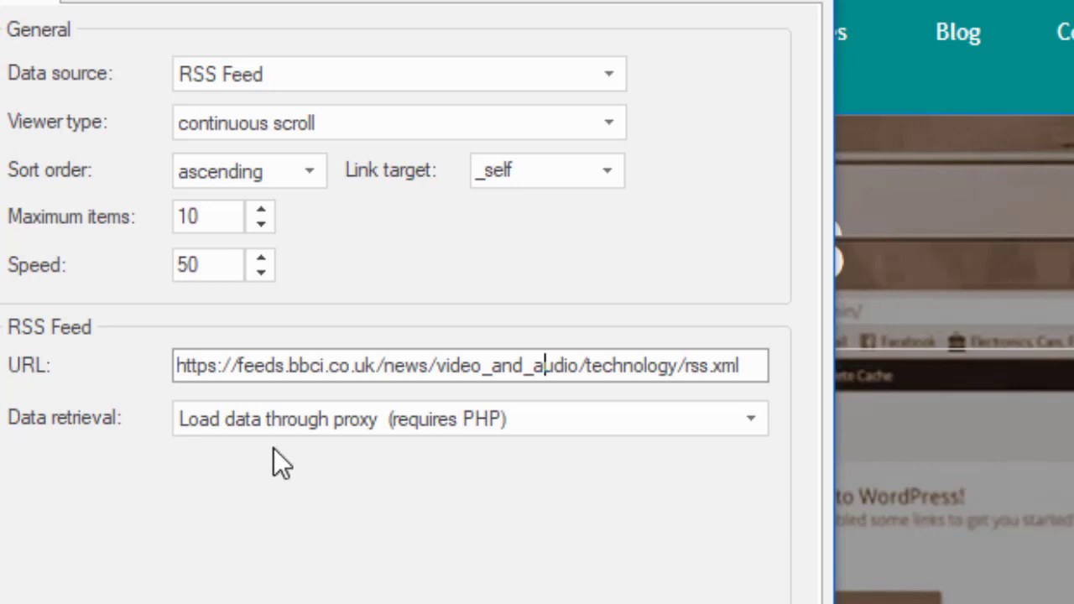
{"action": "left_click_drag", "start_coordinate": [183, 369], "coordinate": [747, 369]}
{"action": "key", "text": "ctrl+c"}
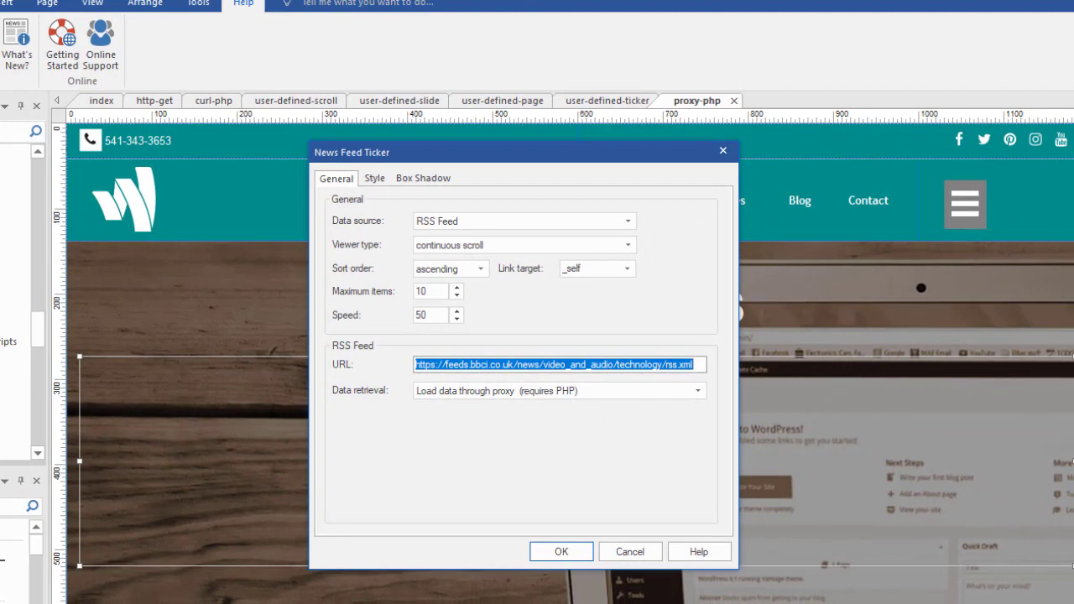
Load the copied BBC technology RSS feed URL in Chrome
{"action": "key", "text": "alt+Tab"}
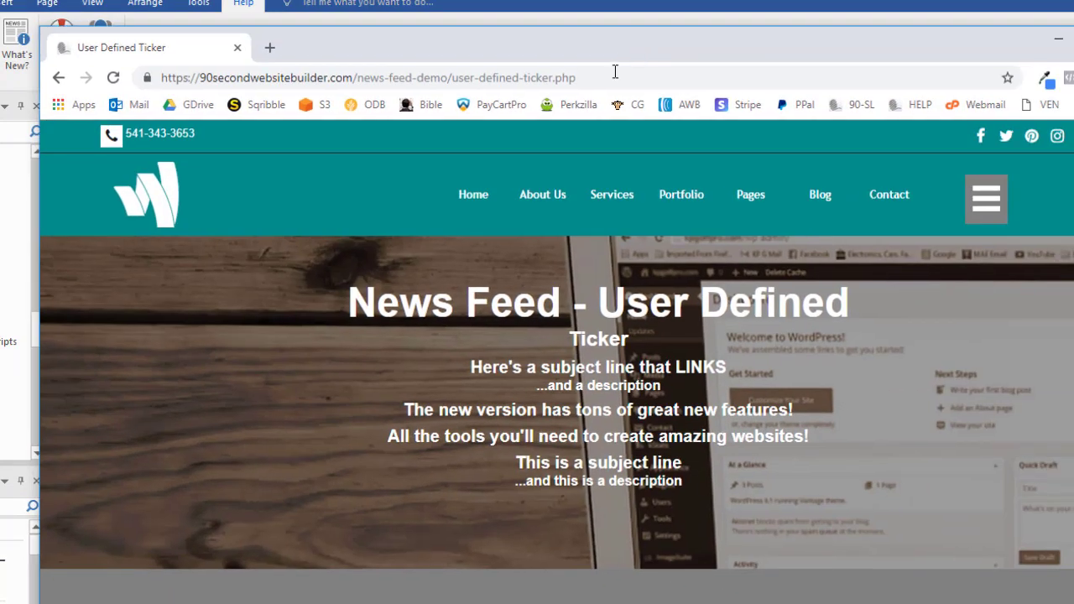
{"action": "left_click", "coordinate": [614, 73]}
{"action": "key", "text": "ctrl+v"}
{"action": "key", "text": "Return"}
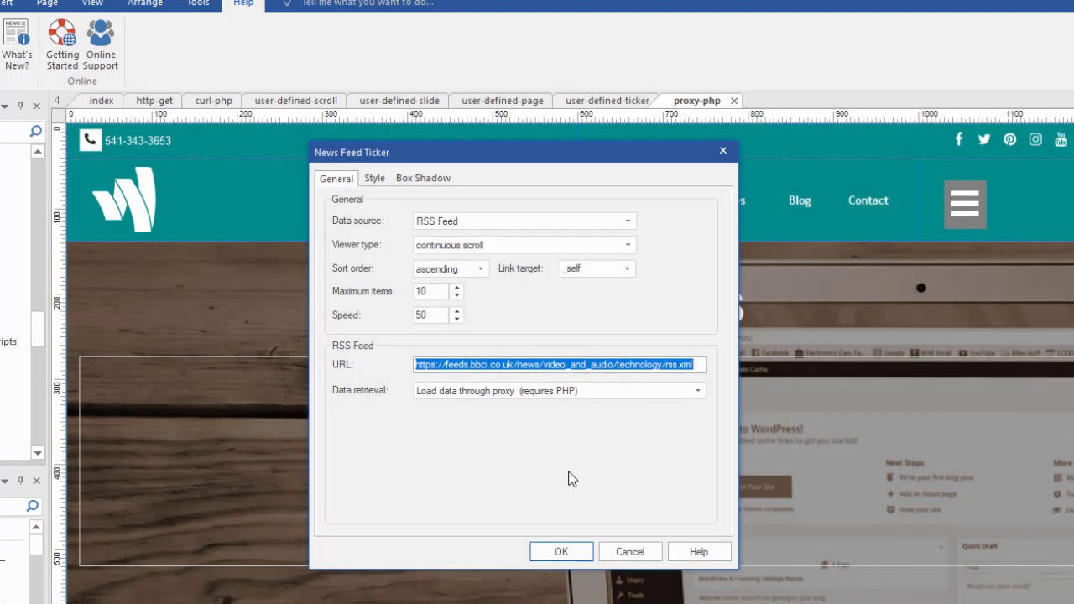
Leave the viewer type on continuous scroll and cancel the proxy-php ticker settings
{"action": "left_click", "coordinate": [512, 246]}
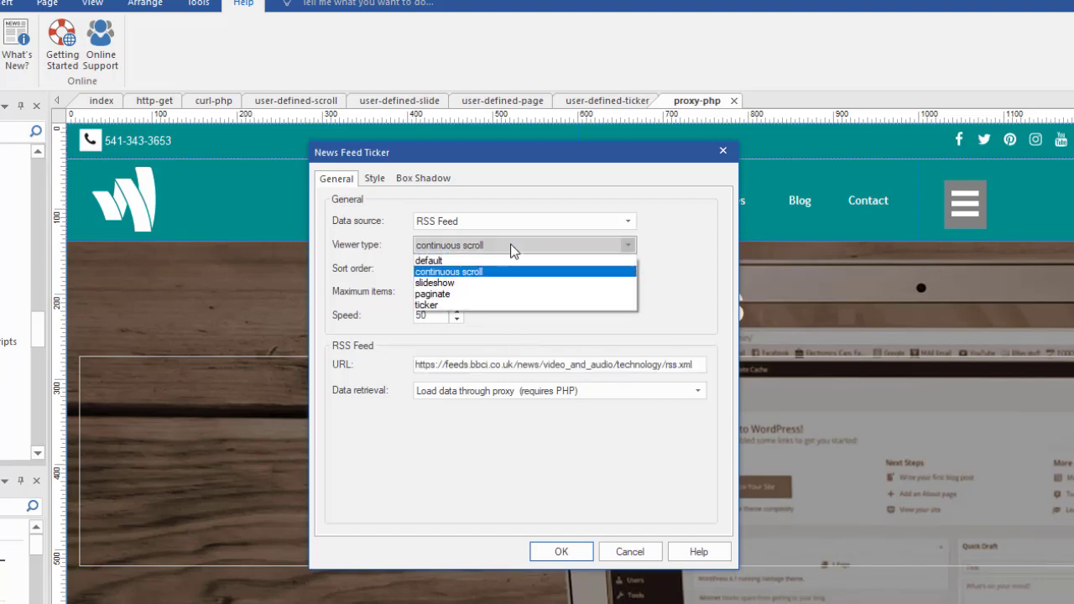
{"action": "left_click", "coordinate": [512, 247]}
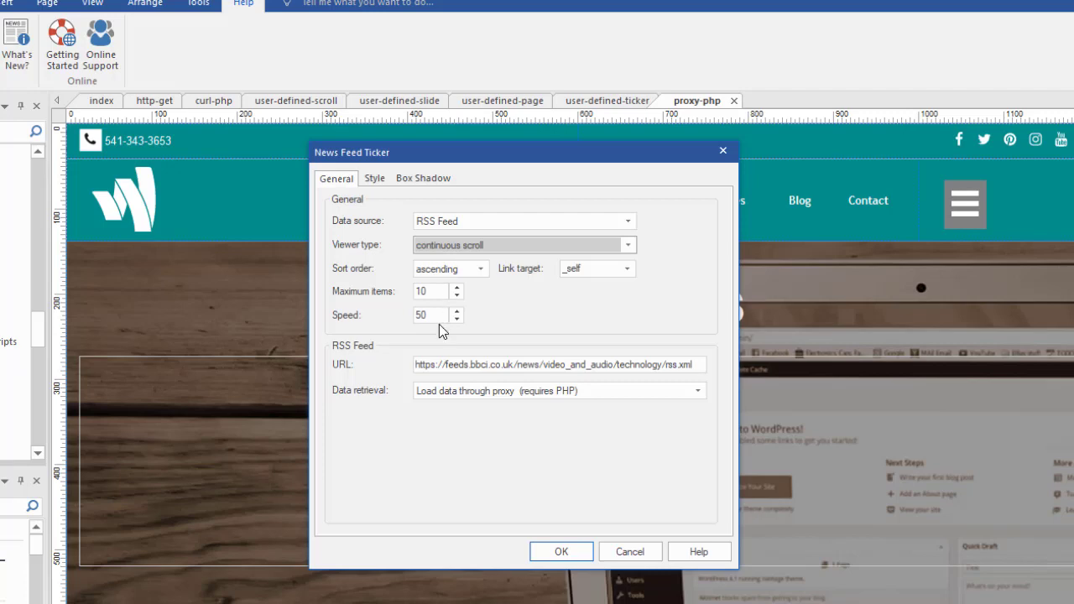
{"action": "left_click", "coordinate": [625, 553]}
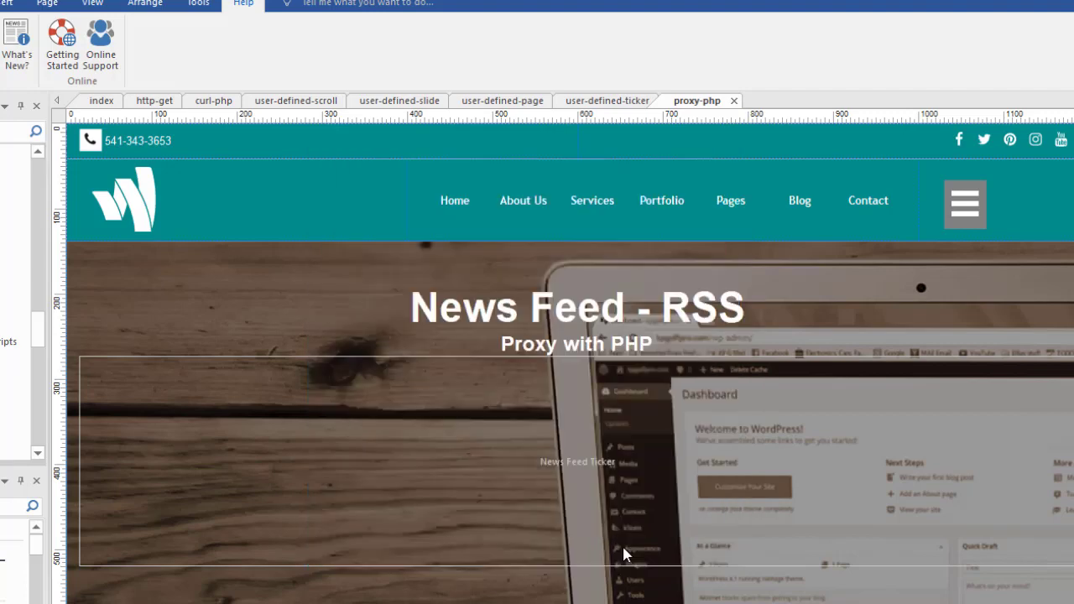